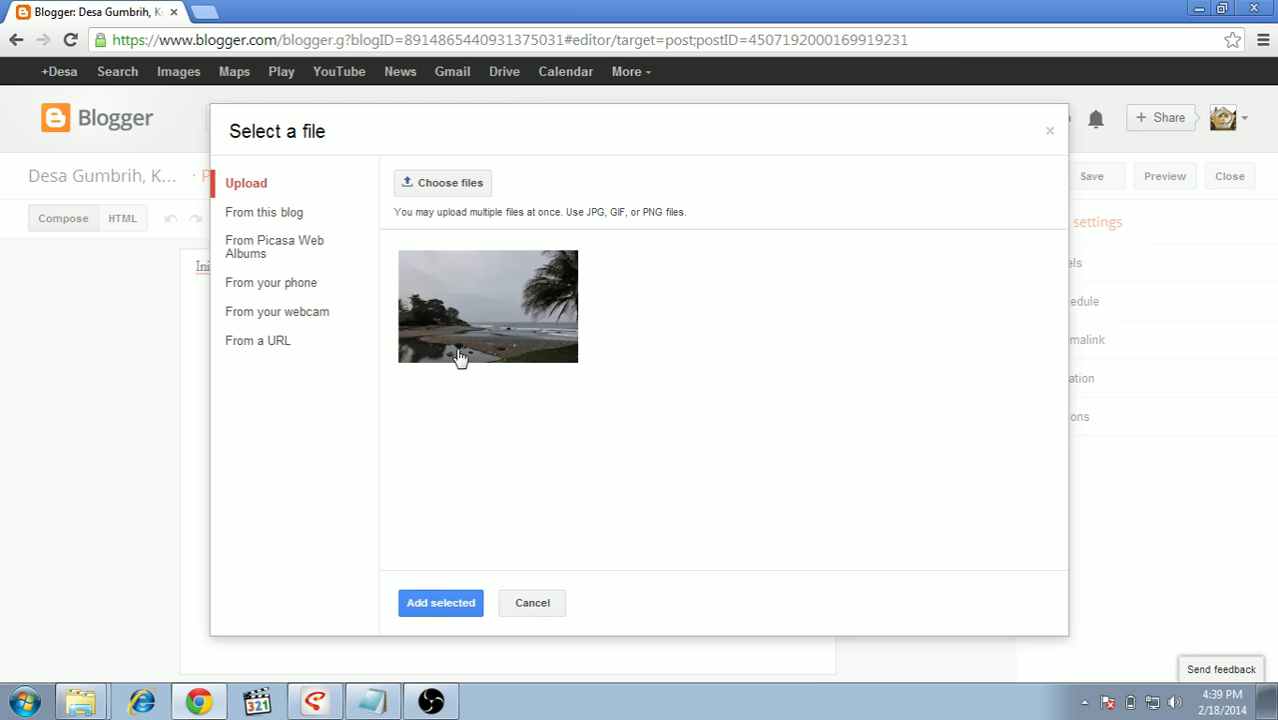
Insert the uploaded beach photo below the post text and reduce it to fit within the editor width
{"action": "left_click", "coordinate": [440, 604]}
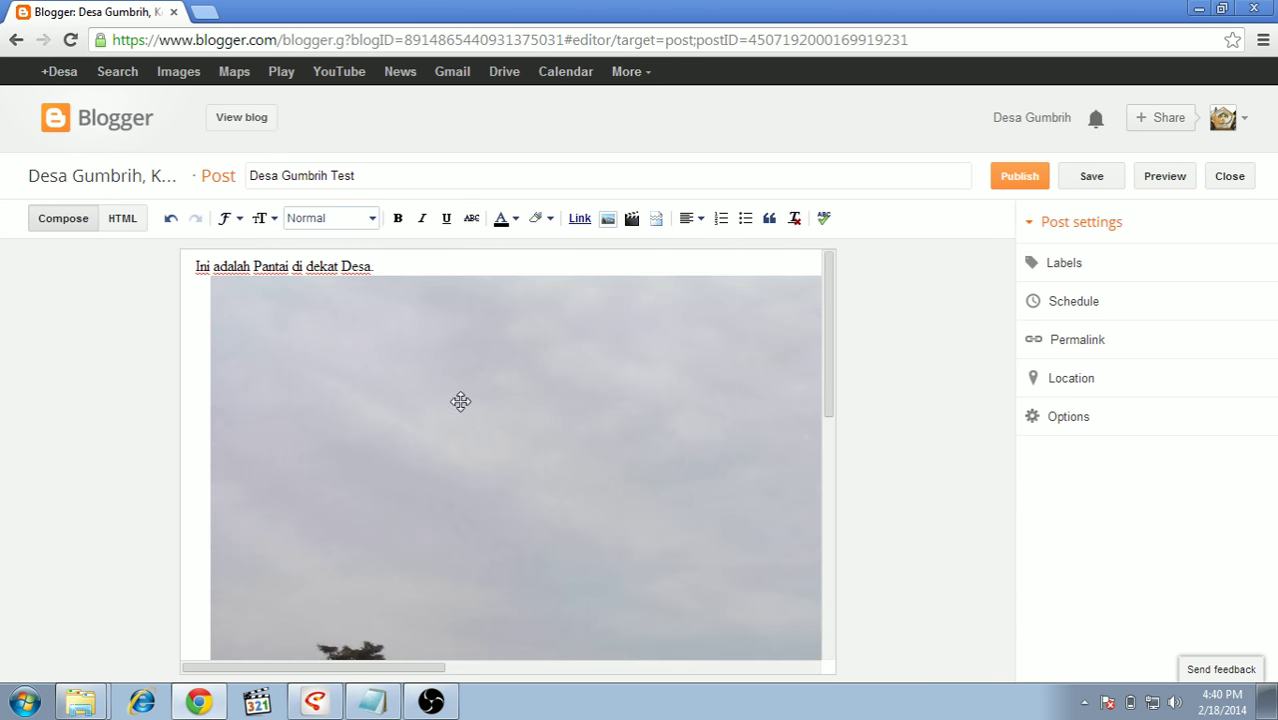
{"action": "scroll", "coordinate": [460, 401], "scroll_direction": "down", "scroll_amount": 4}
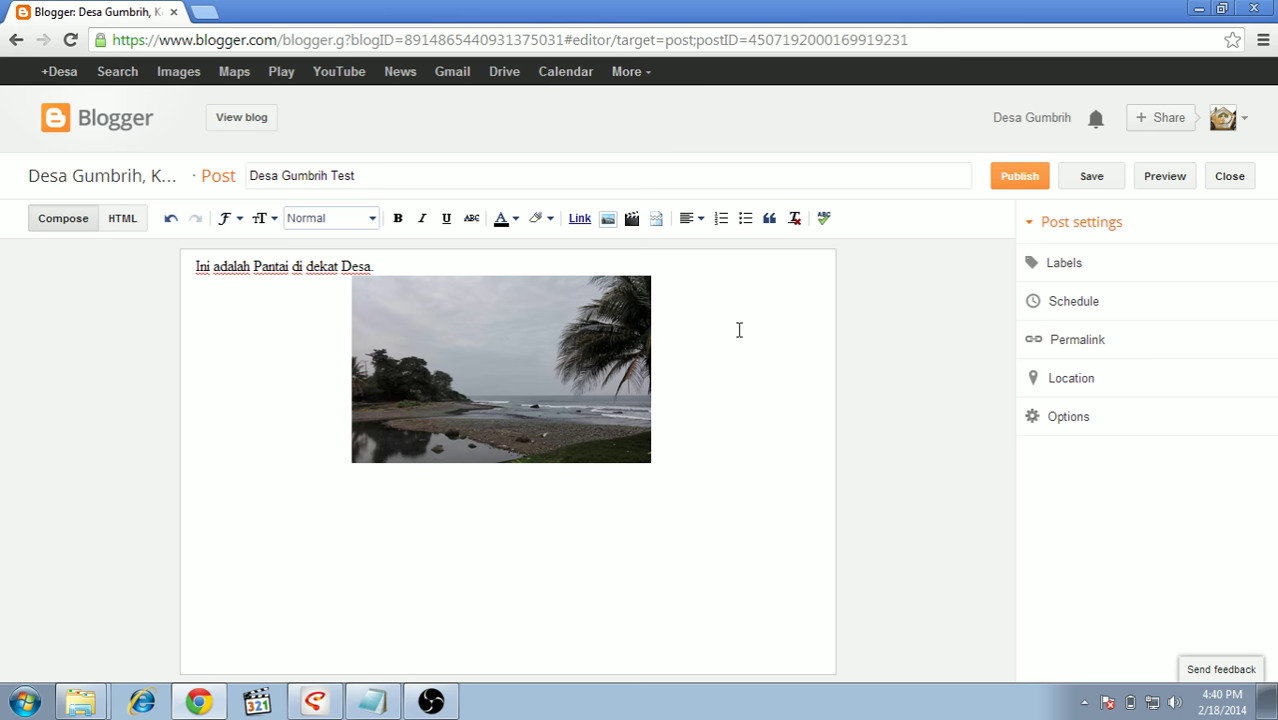
Try the custom permalink "test-link" for the post and return to the automatic permalink
{"action": "left_click", "coordinate": [1046, 345]}
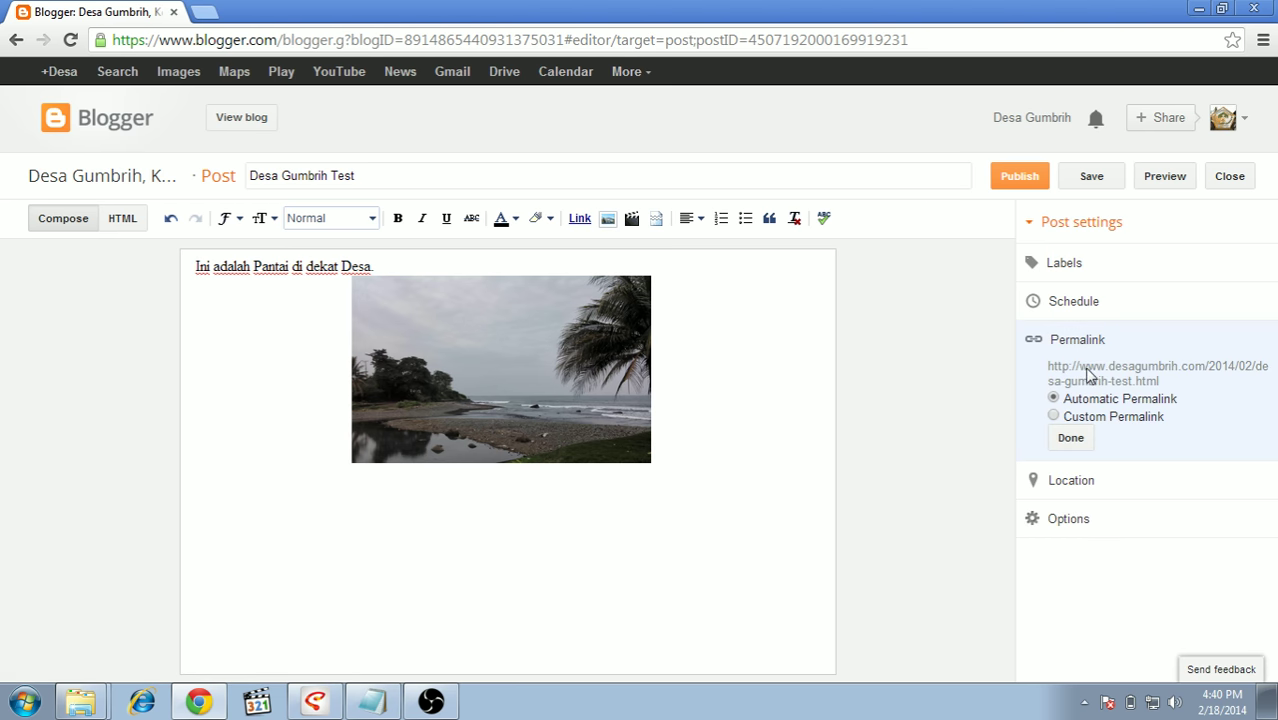
{"action": "left_click", "coordinate": [1121, 417]}
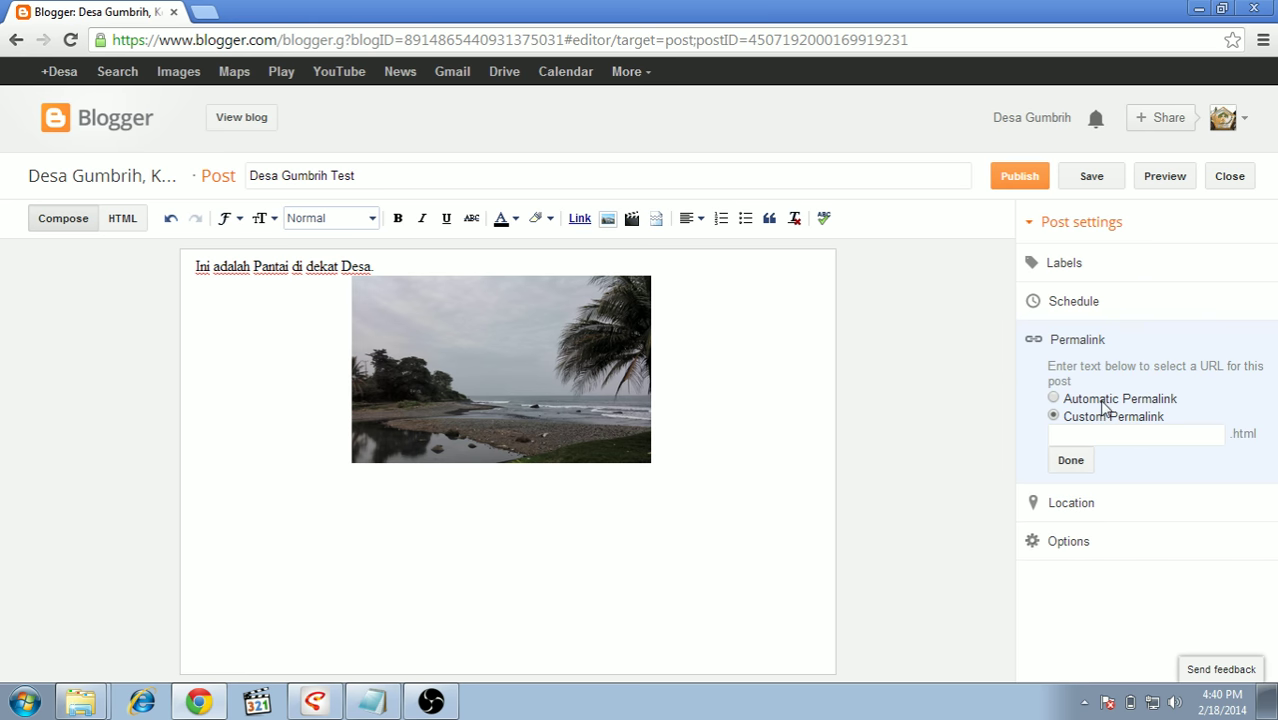
{"action": "left_click", "coordinate": [1103, 401]}
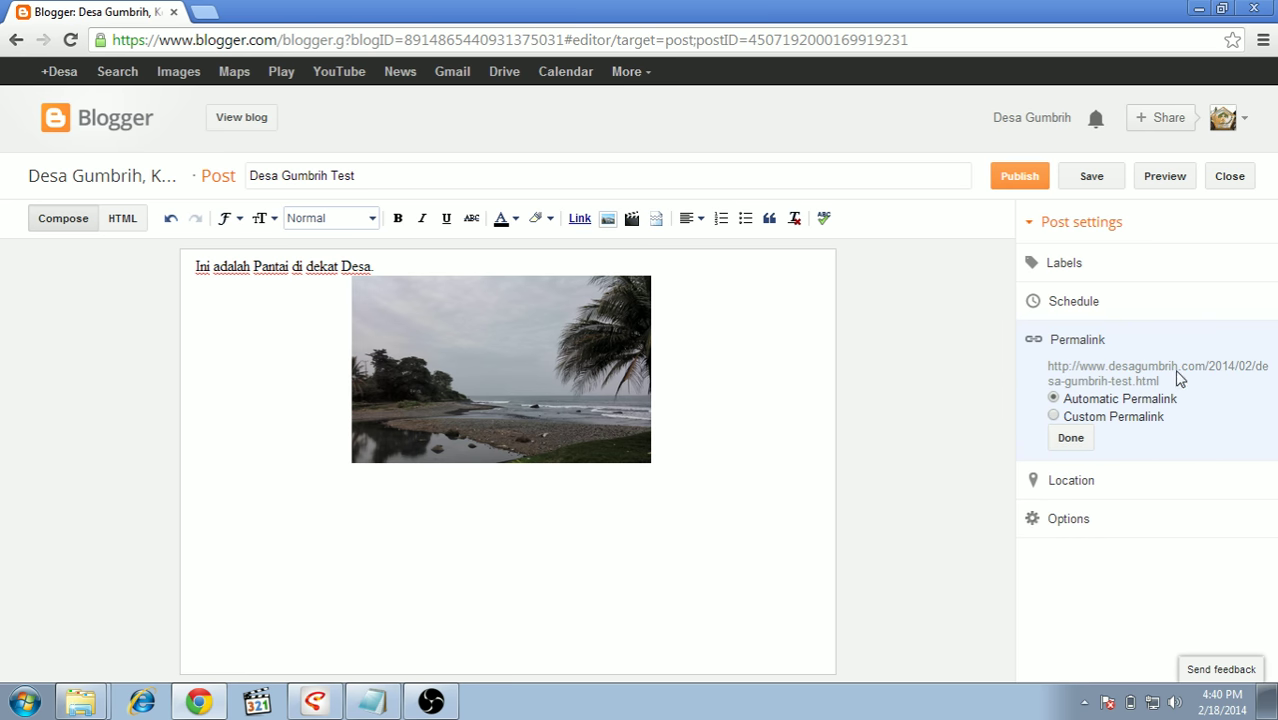
{"action": "left_click", "coordinate": [1101, 420]}
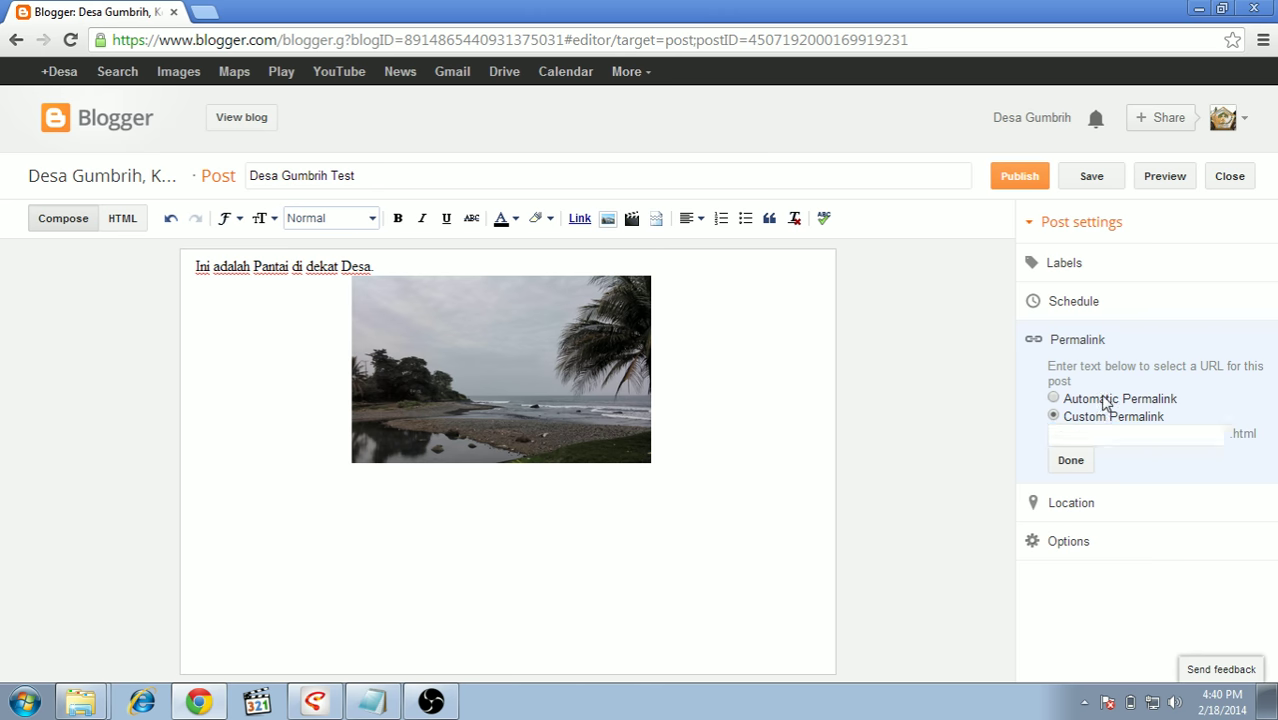
{"action": "left_click", "coordinate": [1103, 400]}
{"action": "left_click", "coordinate": [1101, 420]}
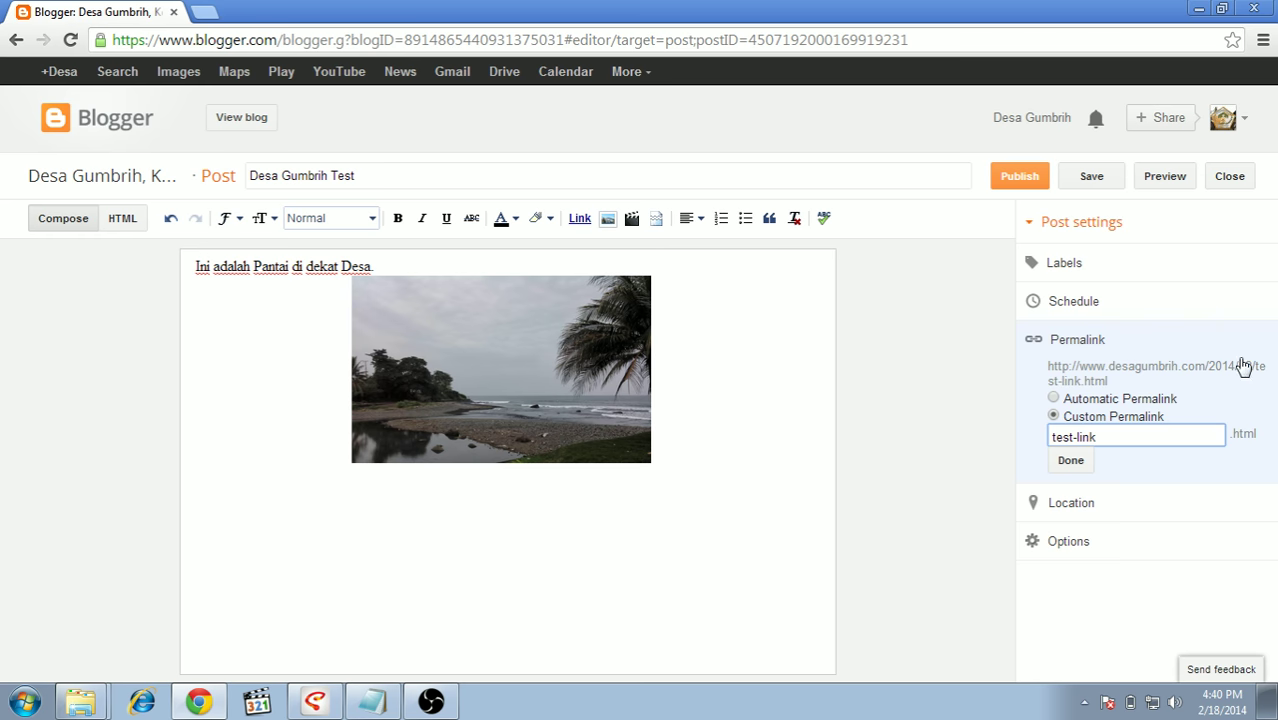
{"action": "left_click", "coordinate": [1040, 362]}
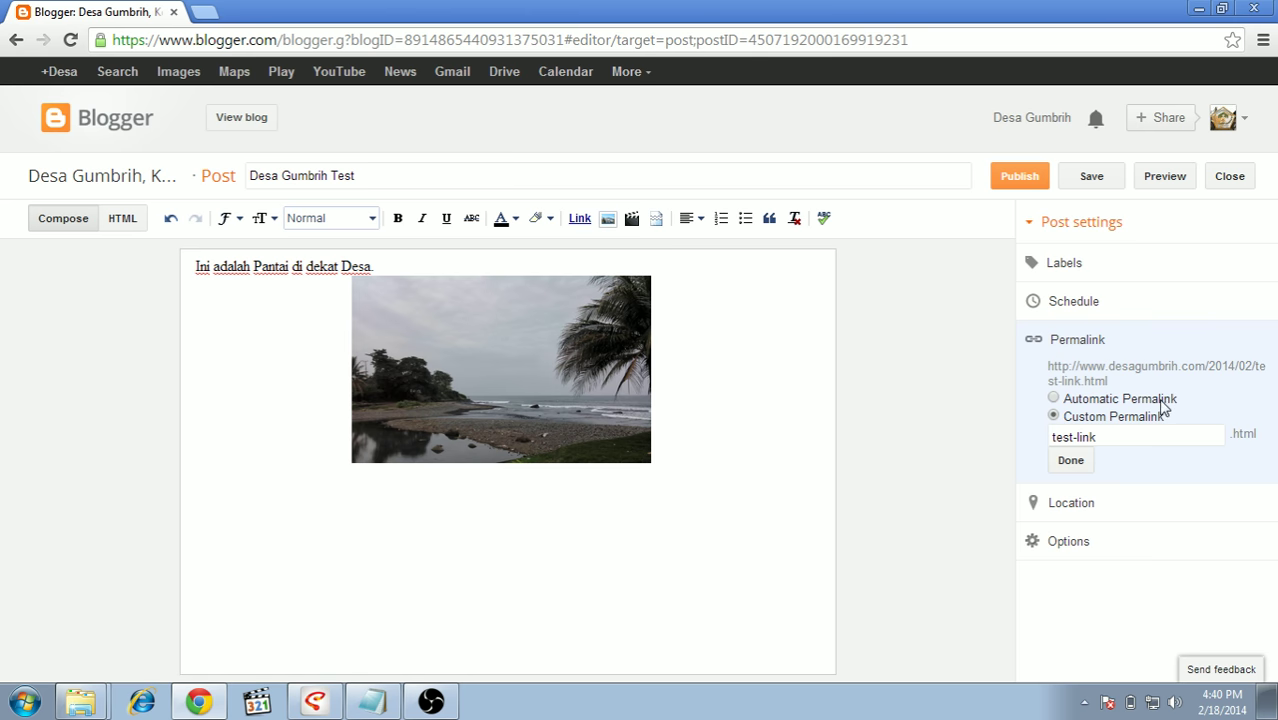
{"action": "left_click", "coordinate": [1162, 404]}
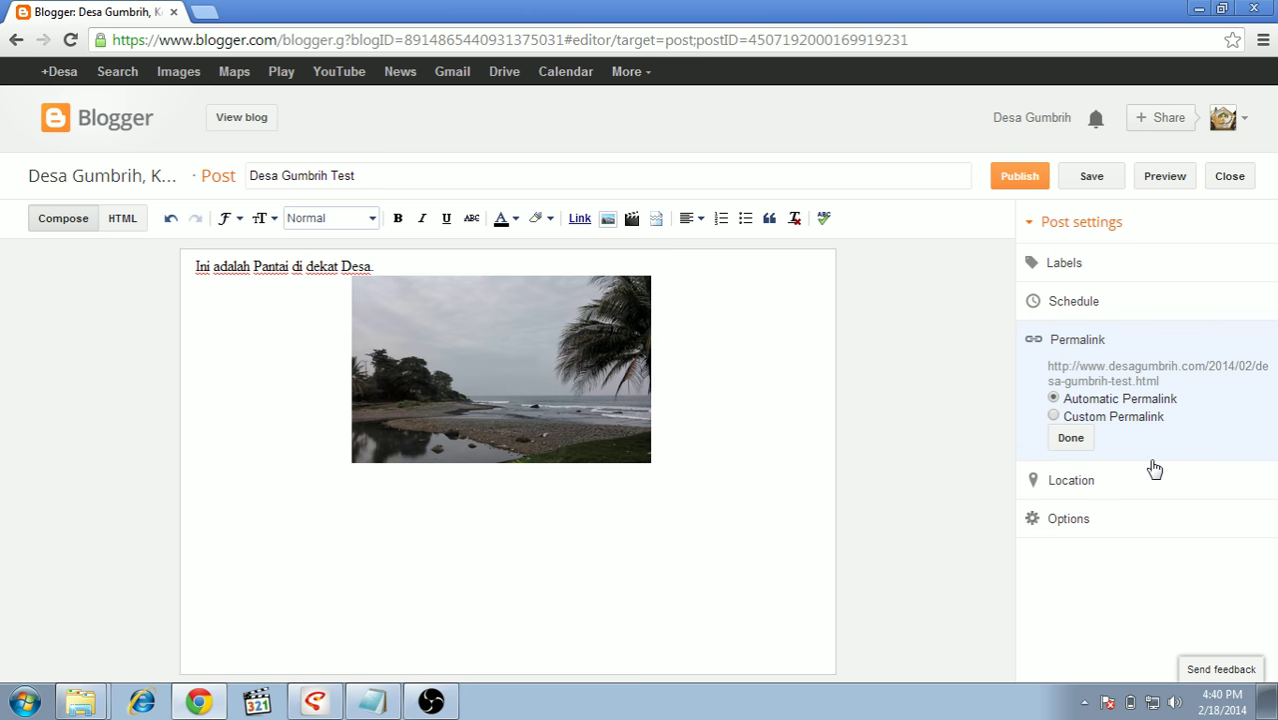
{"action": "left_click", "coordinate": [1061, 444]}
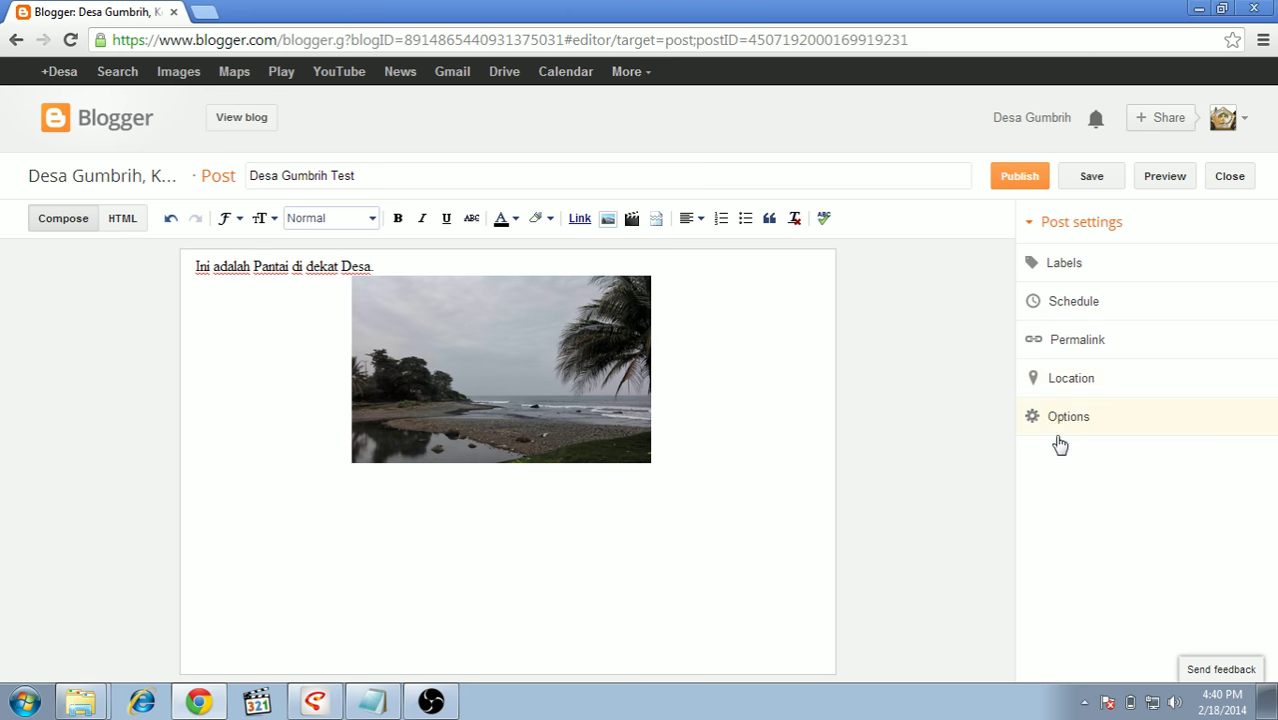
Review the post's location setting and its comment, backlink, compose mode and line break options
{"action": "left_click", "coordinate": [1060, 381]}
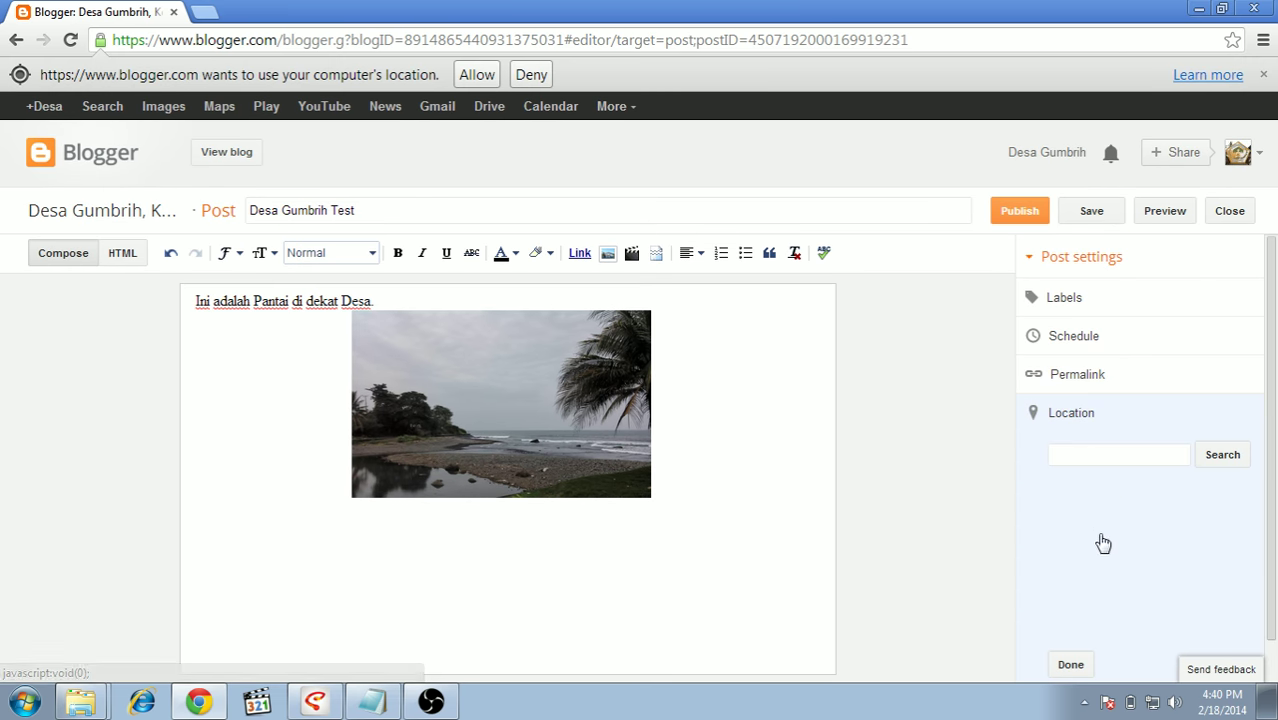
{"action": "left_click", "coordinate": [1070, 663]}
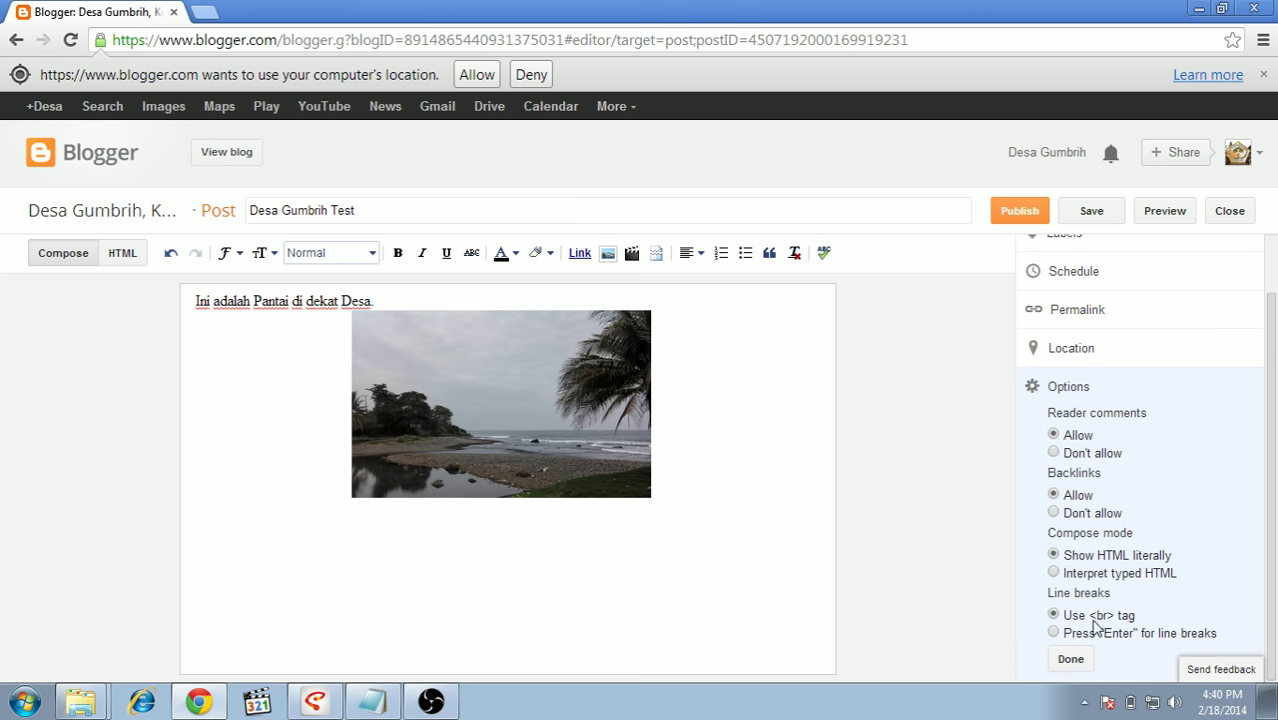
{"action": "scroll", "coordinate": [1082, 655], "scroll_direction": "up", "scroll_amount": 1}
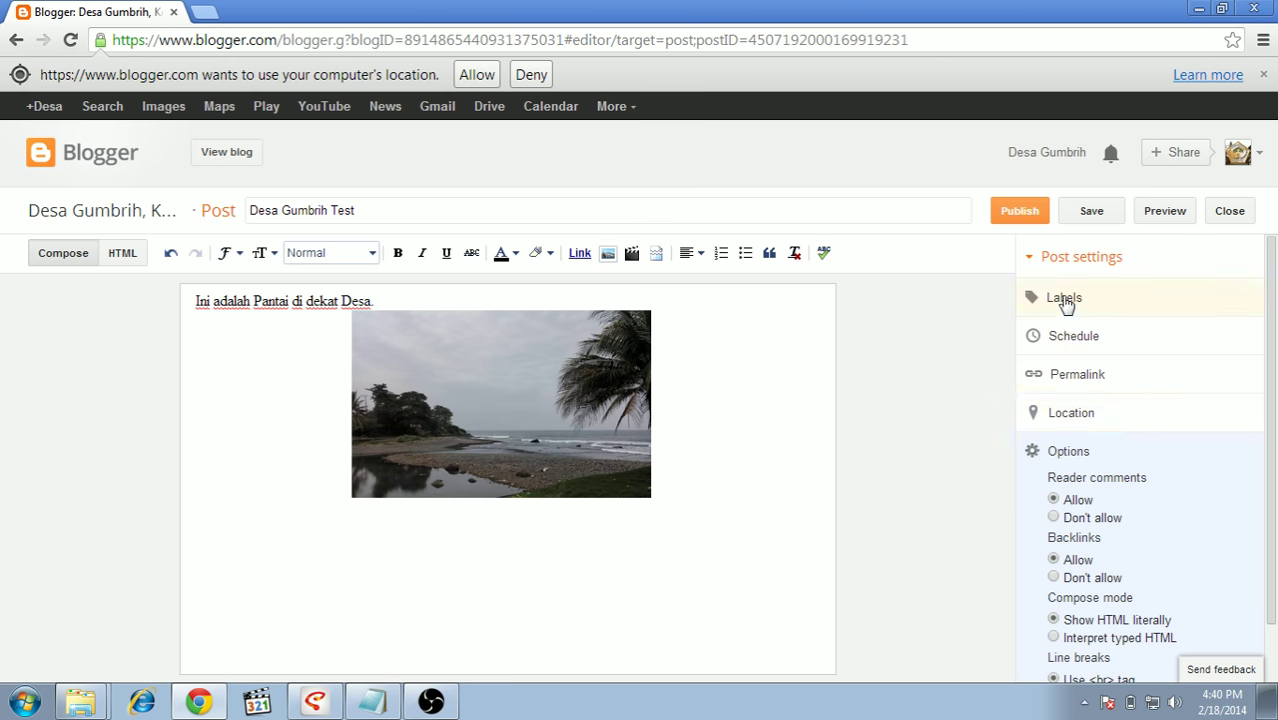
Label the post "KKN Unud" and "test" and publish it
{"action": "left_click", "coordinate": [1064, 299]}
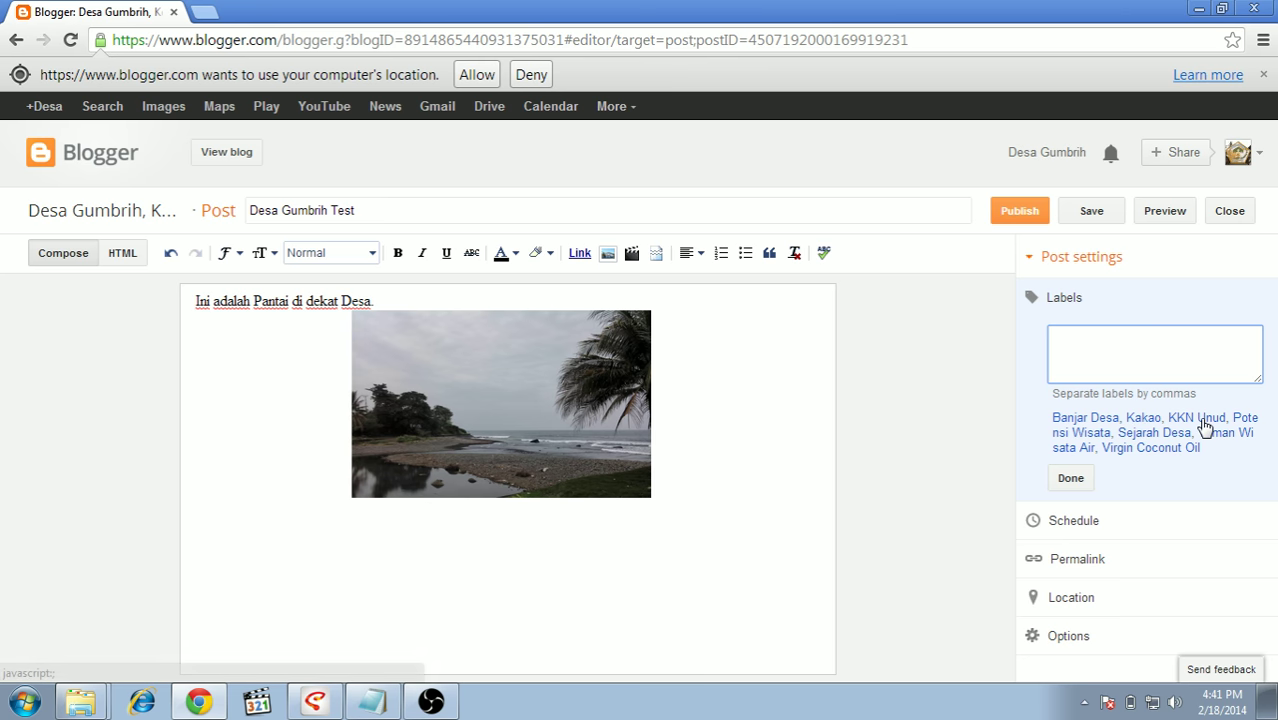
{"action": "left_click", "coordinate": [1204, 421]}
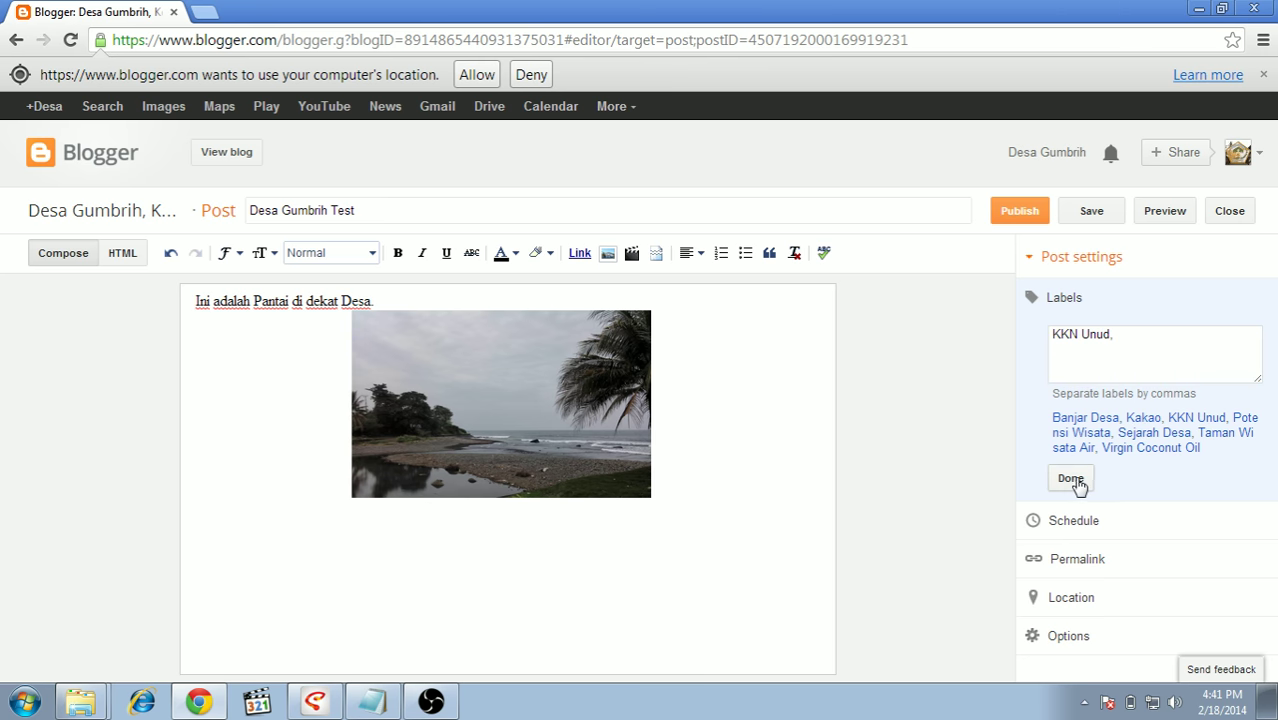
{"action": "left_click", "coordinate": [1124, 346]}
{"action": "type", "text": "test"}
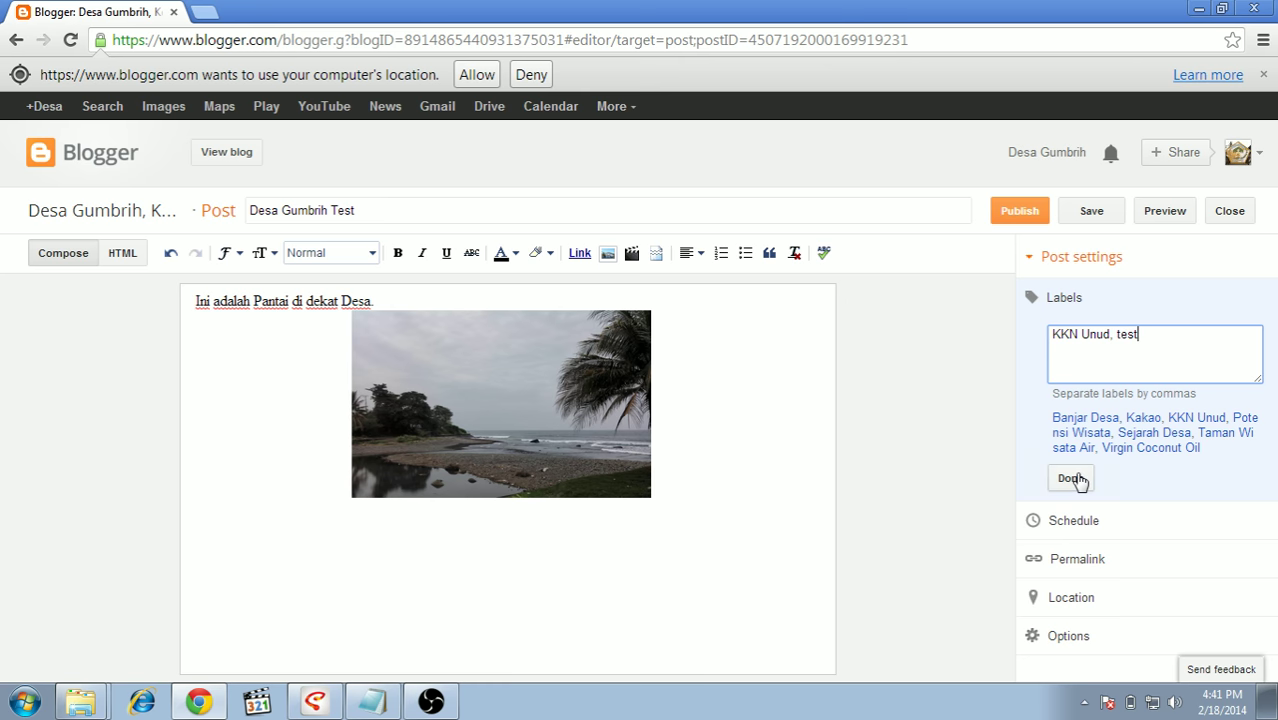
{"action": "left_click", "coordinate": [1071, 479]}
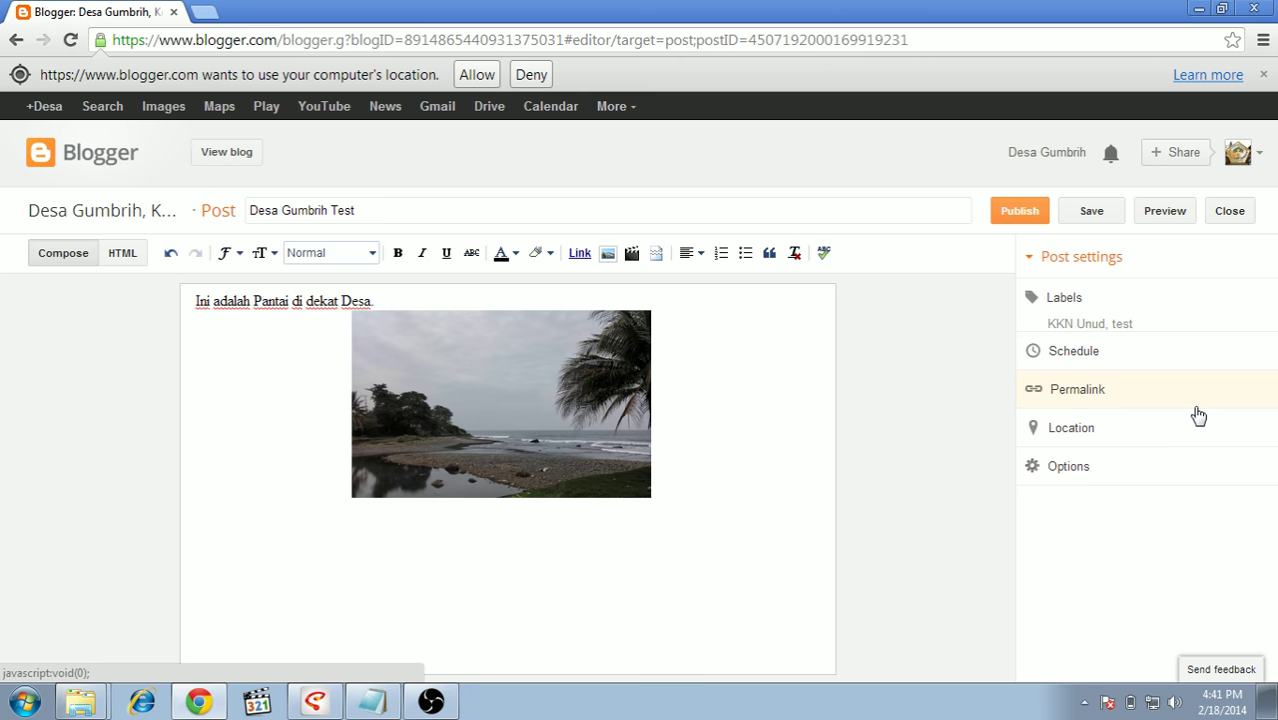
{"action": "left_click", "coordinate": [1020, 213]}
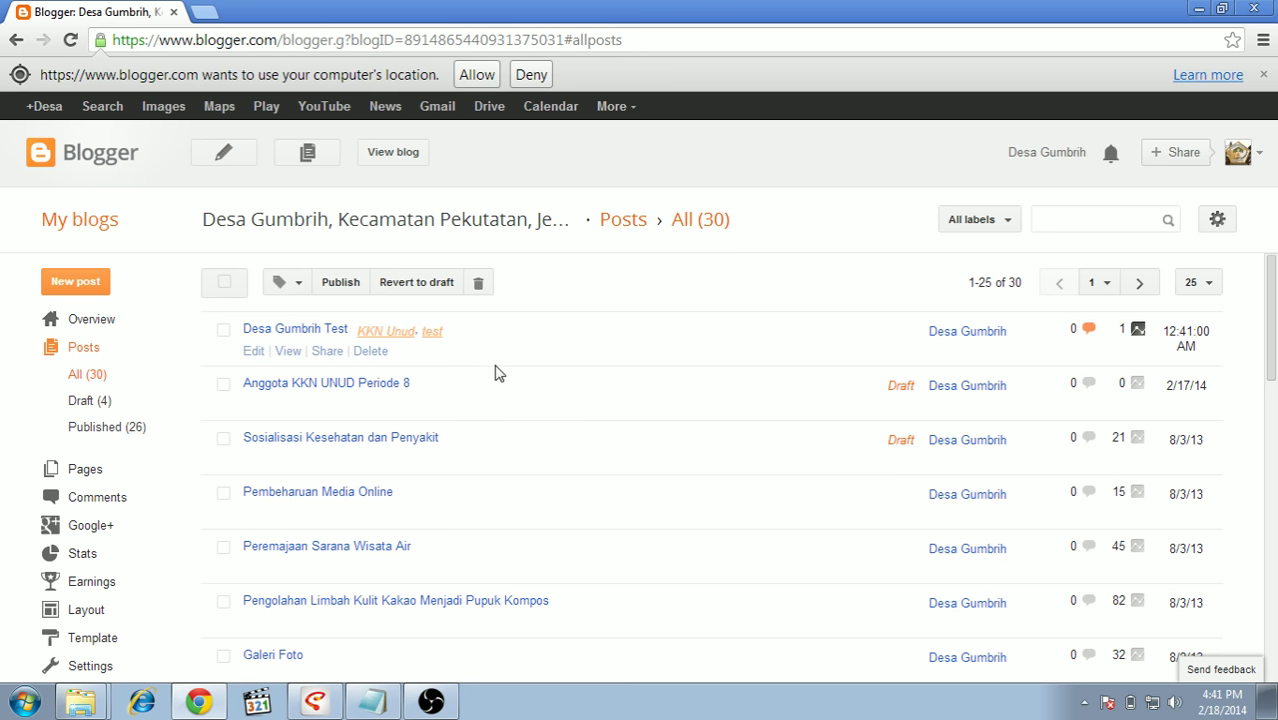
{"action": "left_click", "coordinate": [204, 12]}
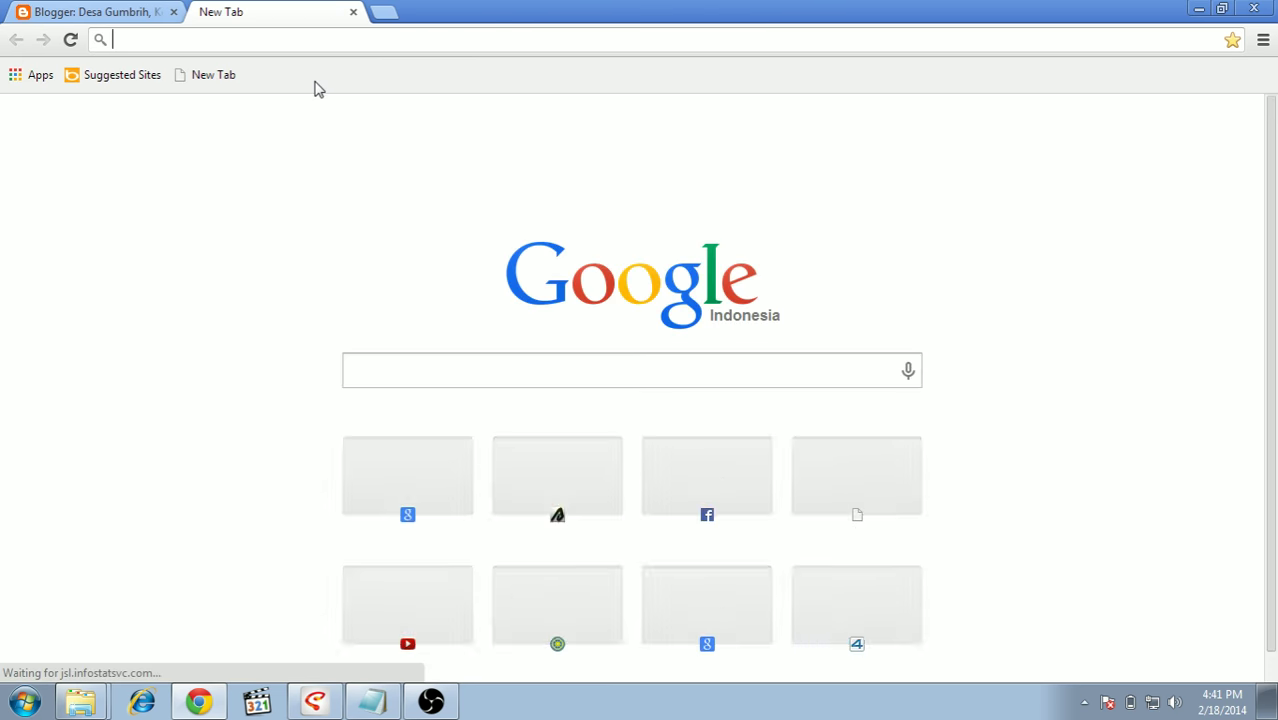
{"action": "type", "text": "www"}
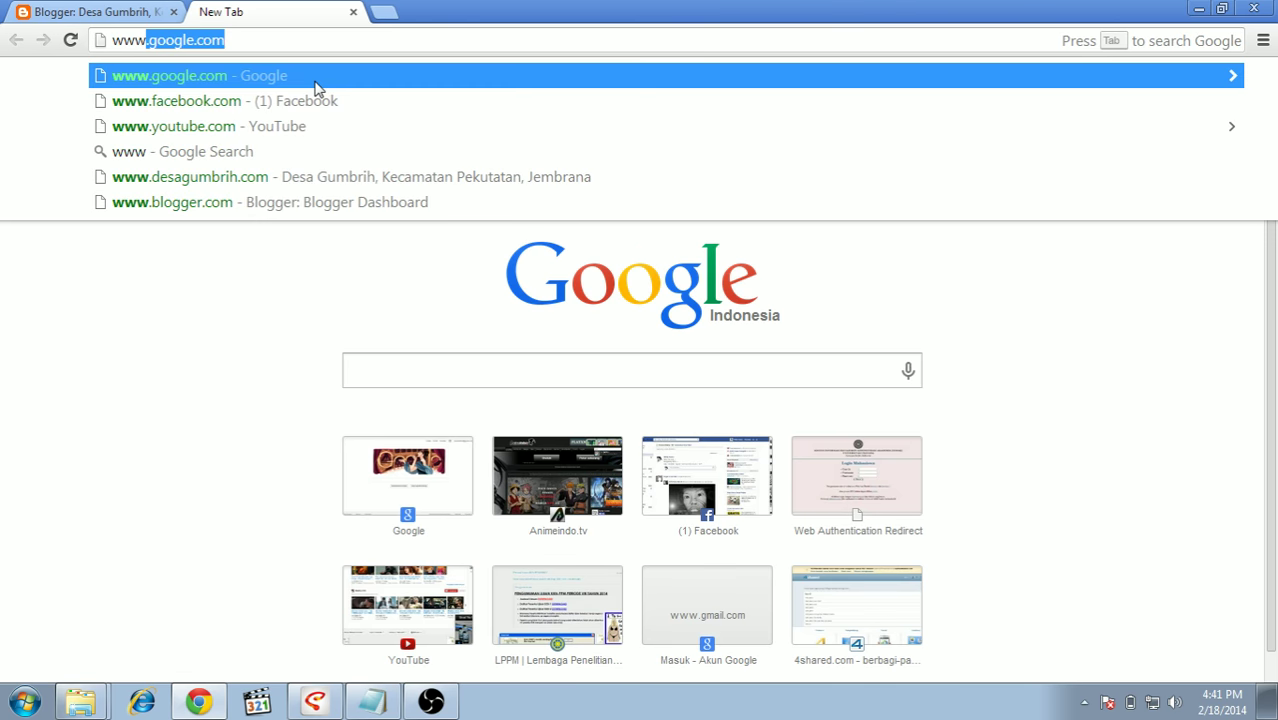
{"action": "type", "text": ".d"}
{"action": "key", "text": "Return"}
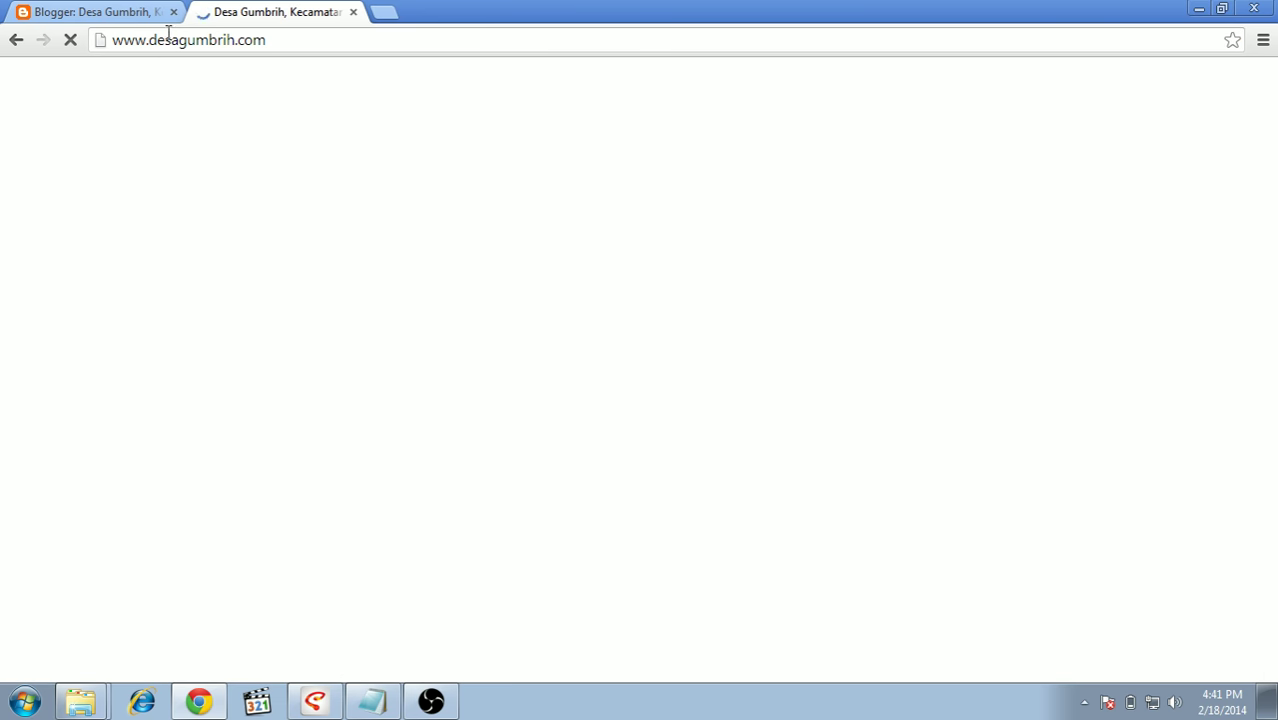
{"action": "scroll", "coordinate": [285, 175], "scroll_direction": "down", "scroll_amount": 3}
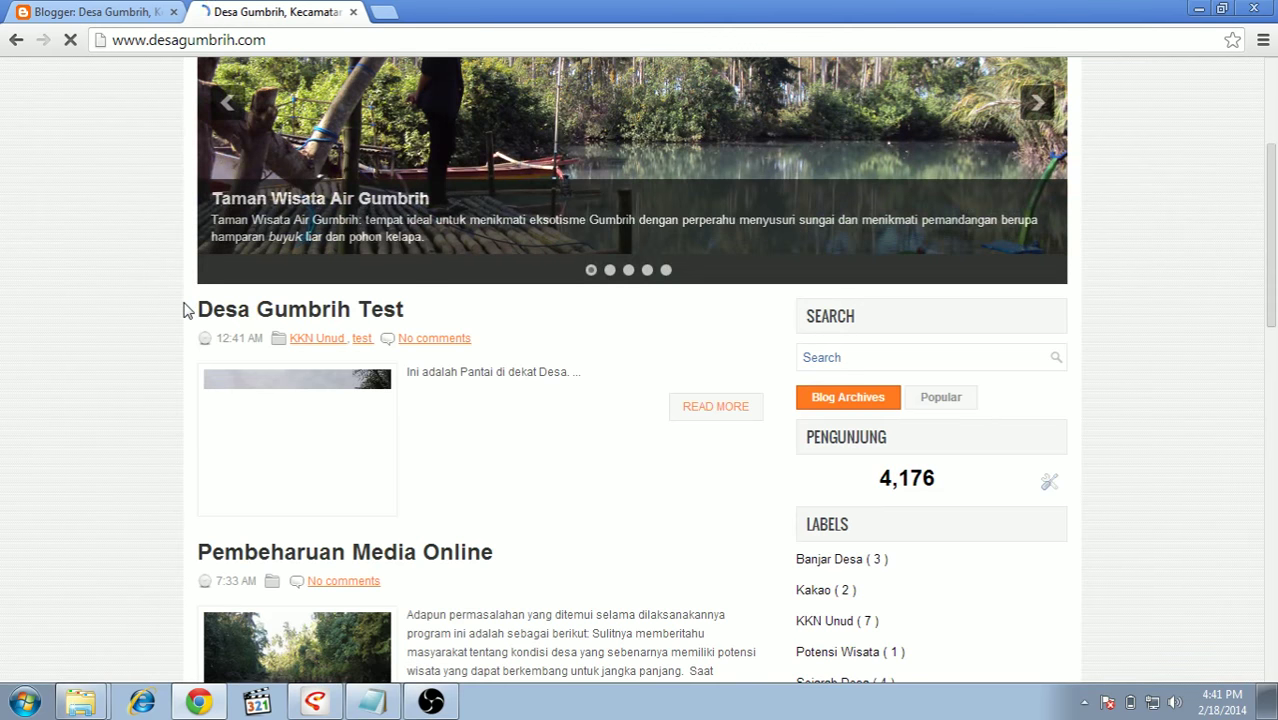
{"action": "left_click_drag", "start_coordinate": [184, 311], "coordinate": [200, 306]}
{"action": "left_click", "coordinate": [150, 340]}
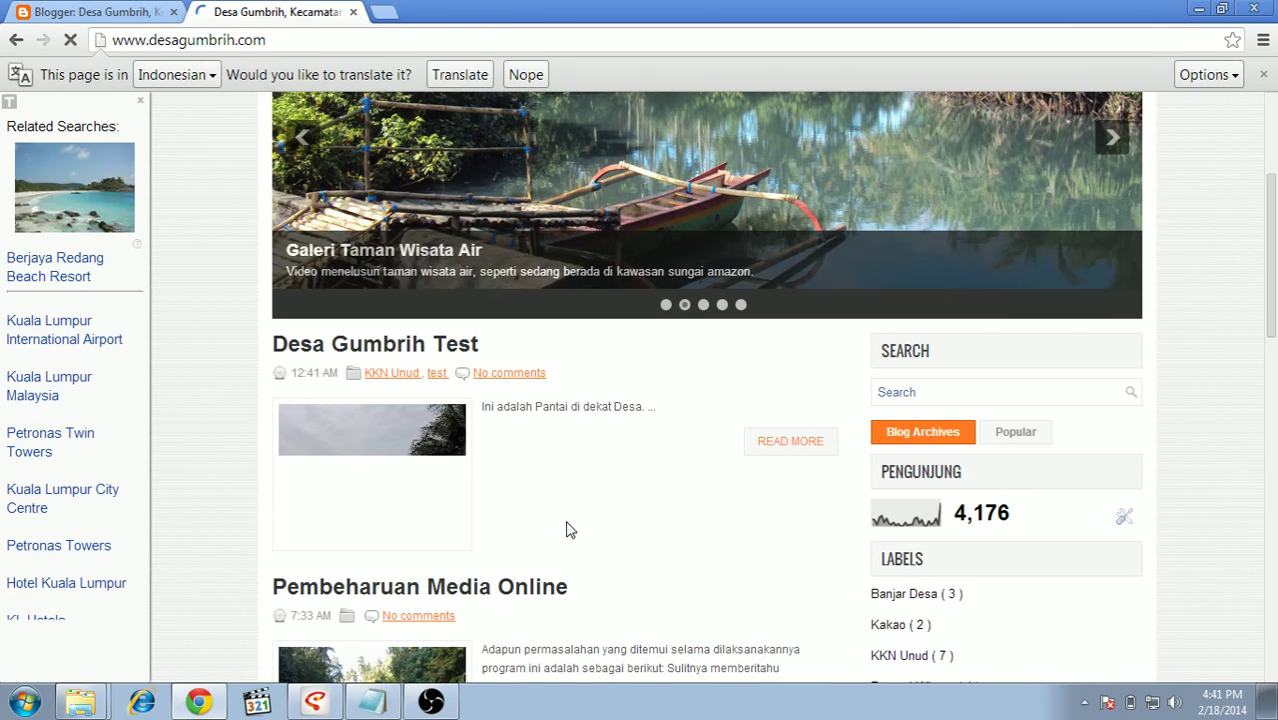
{"action": "left_click_drag", "start_coordinate": [534, 528], "coordinate": [277, 337]}
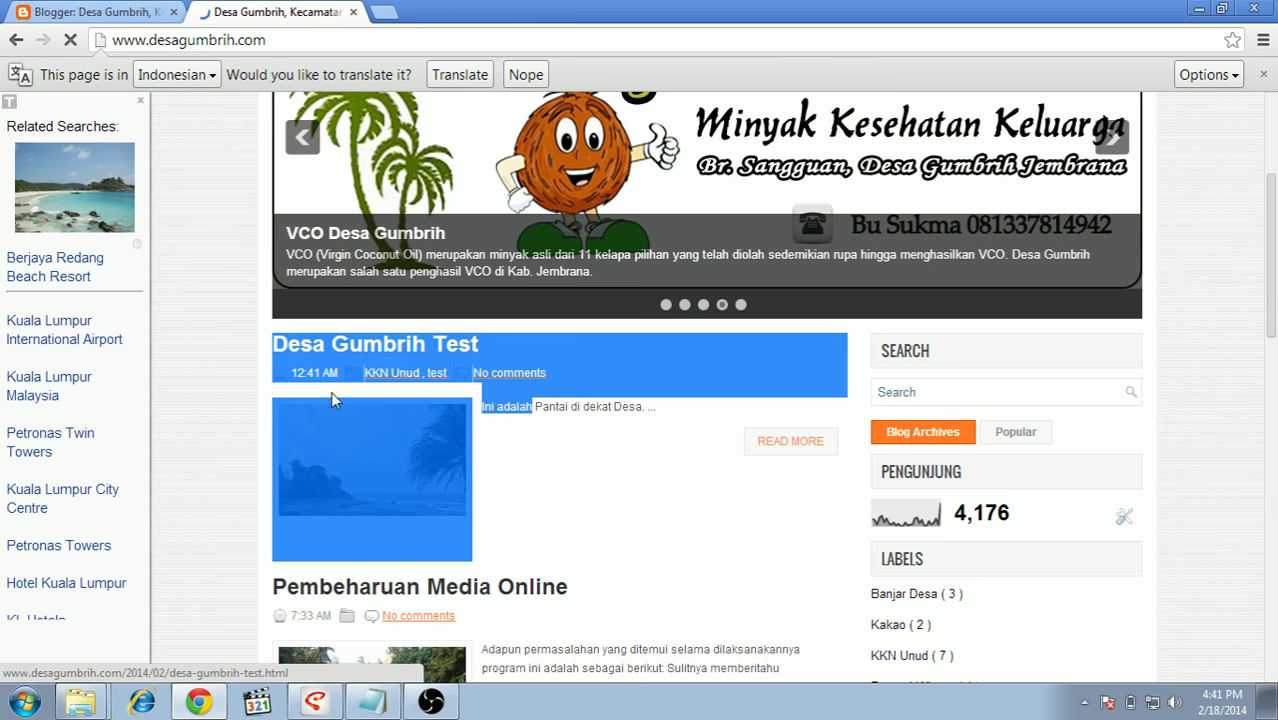
{"action": "left_click", "coordinate": [8, 708]}
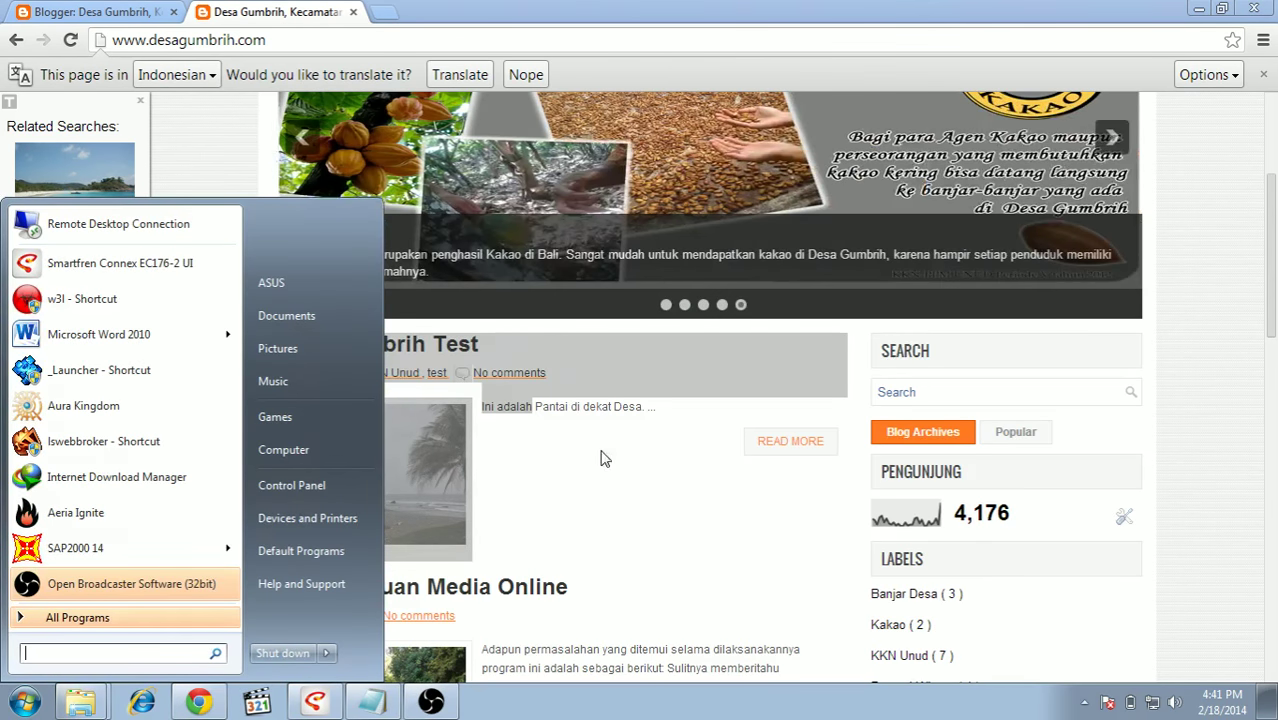
{"action": "left_click", "coordinate": [600, 460]}
Edit the published "Desa Gumbrih Test" post in Blogger, adding "Ini adalah hasil dari posting-an...." below the photo, and update it
{"action": "left_click", "coordinate": [86, 12]}
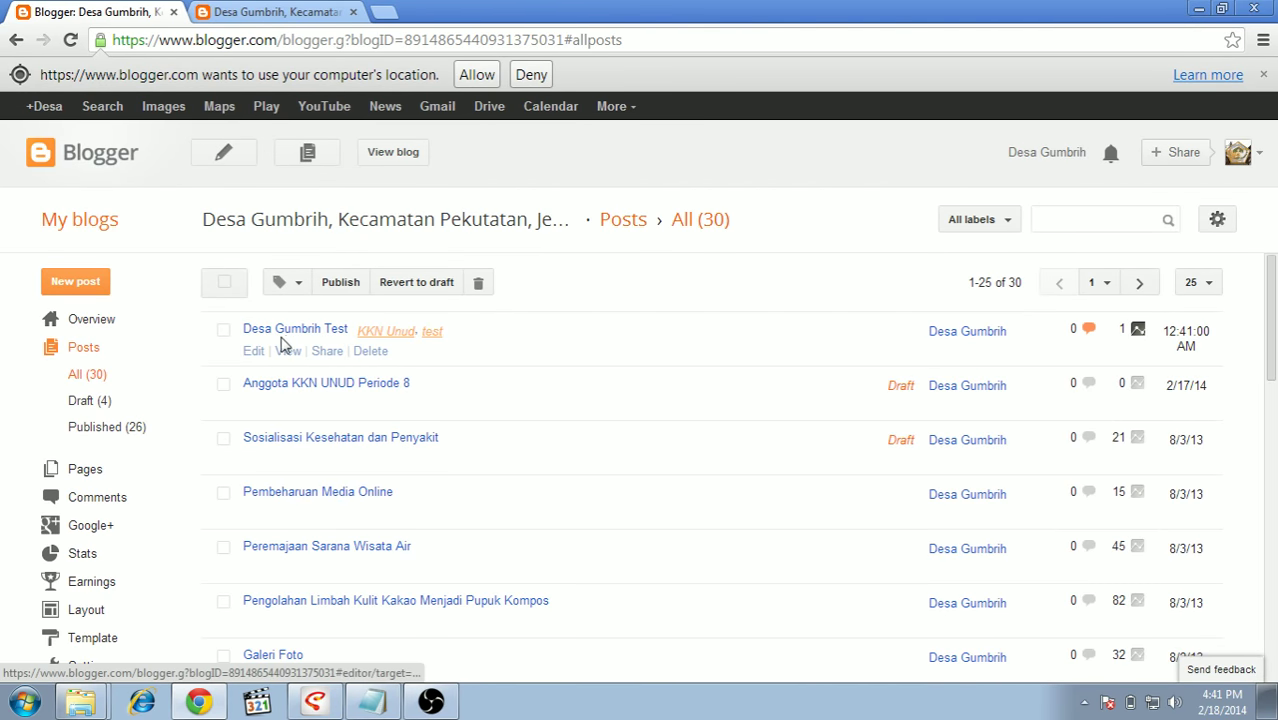
{"action": "left_click", "coordinate": [224, 334]}
{"action": "left_click", "coordinate": [253, 352]}
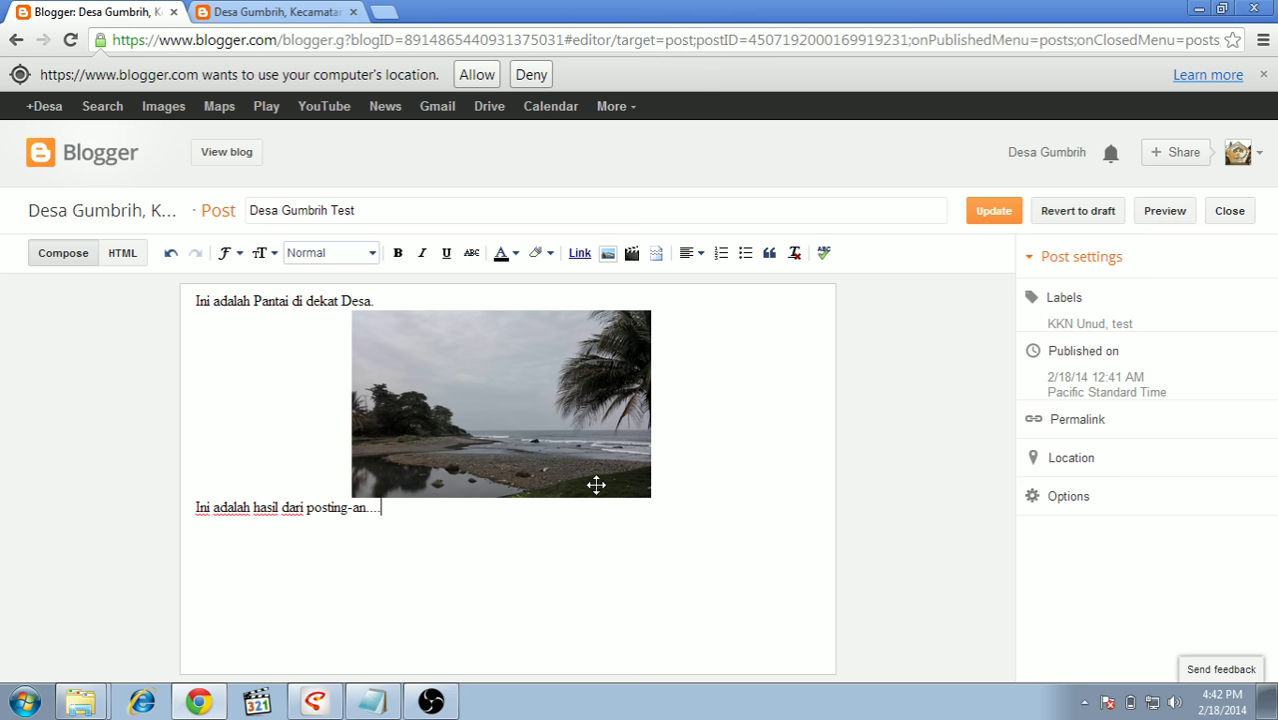
{"action": "right_click", "coordinate": [685, 378]}
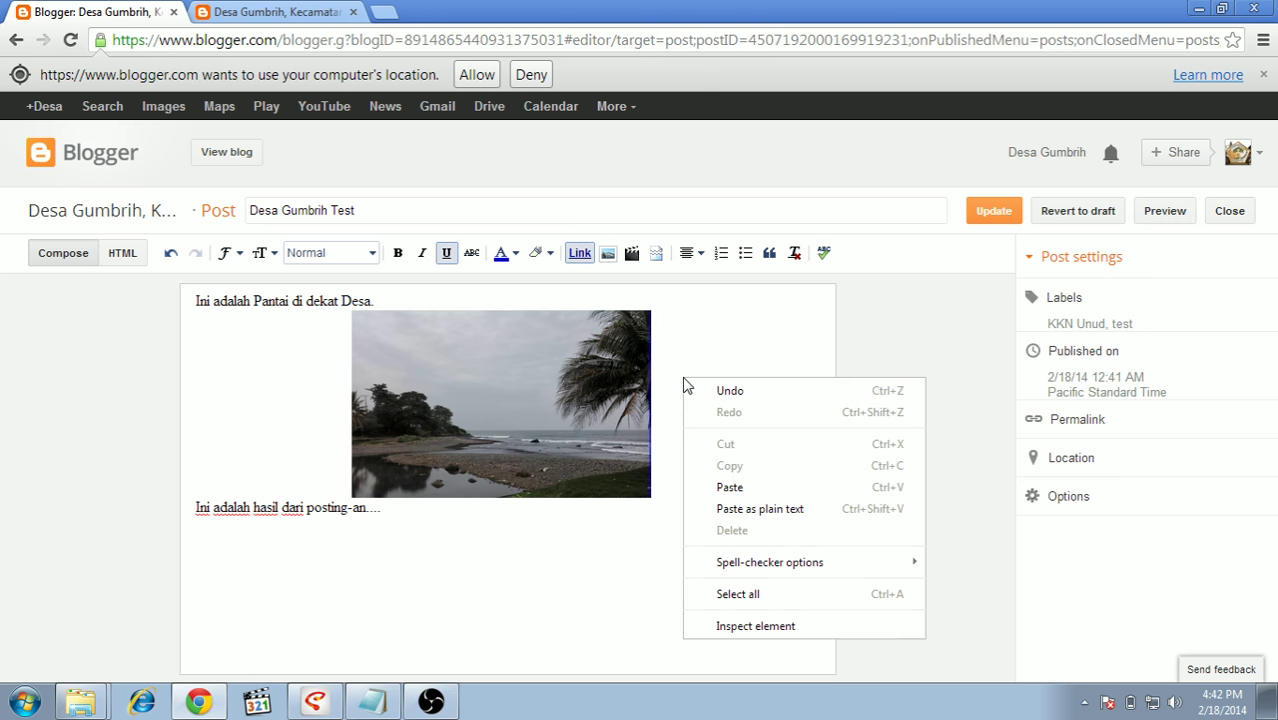
{"action": "left_click", "coordinate": [1015, 214]}
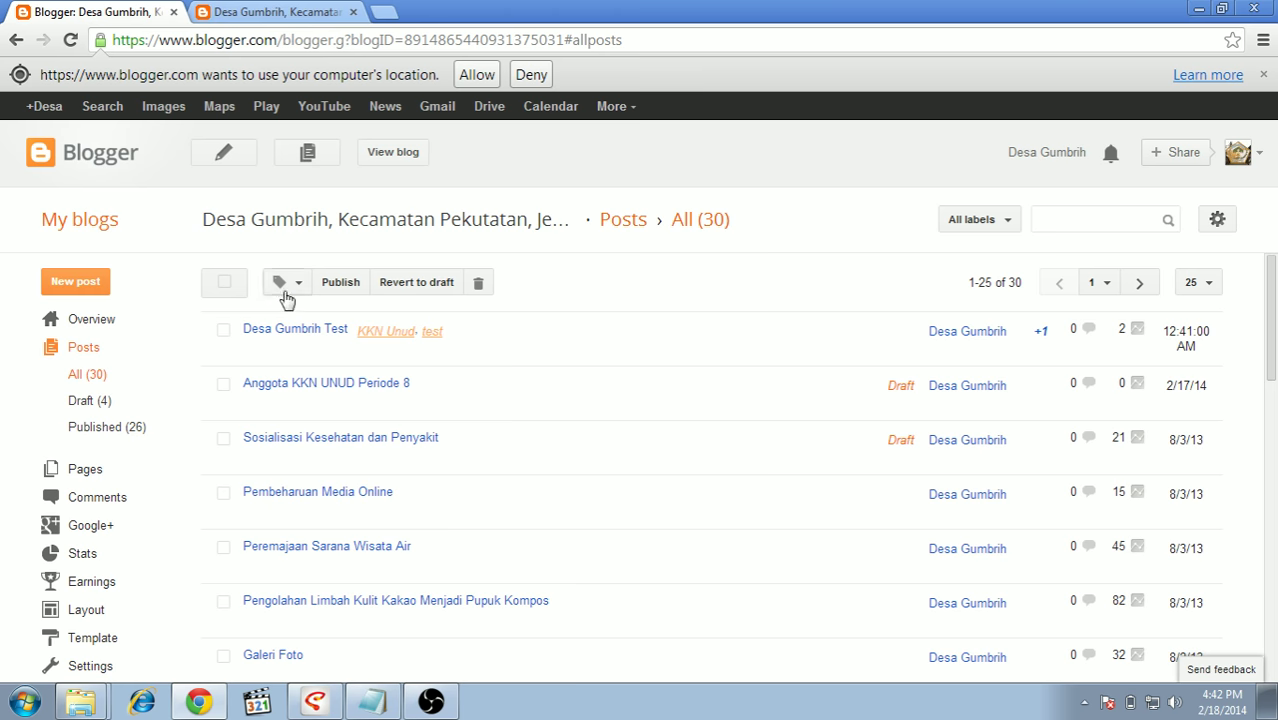
{"action": "left_click", "coordinate": [308, 14]}
{"action": "left_click", "coordinate": [314, 42]}
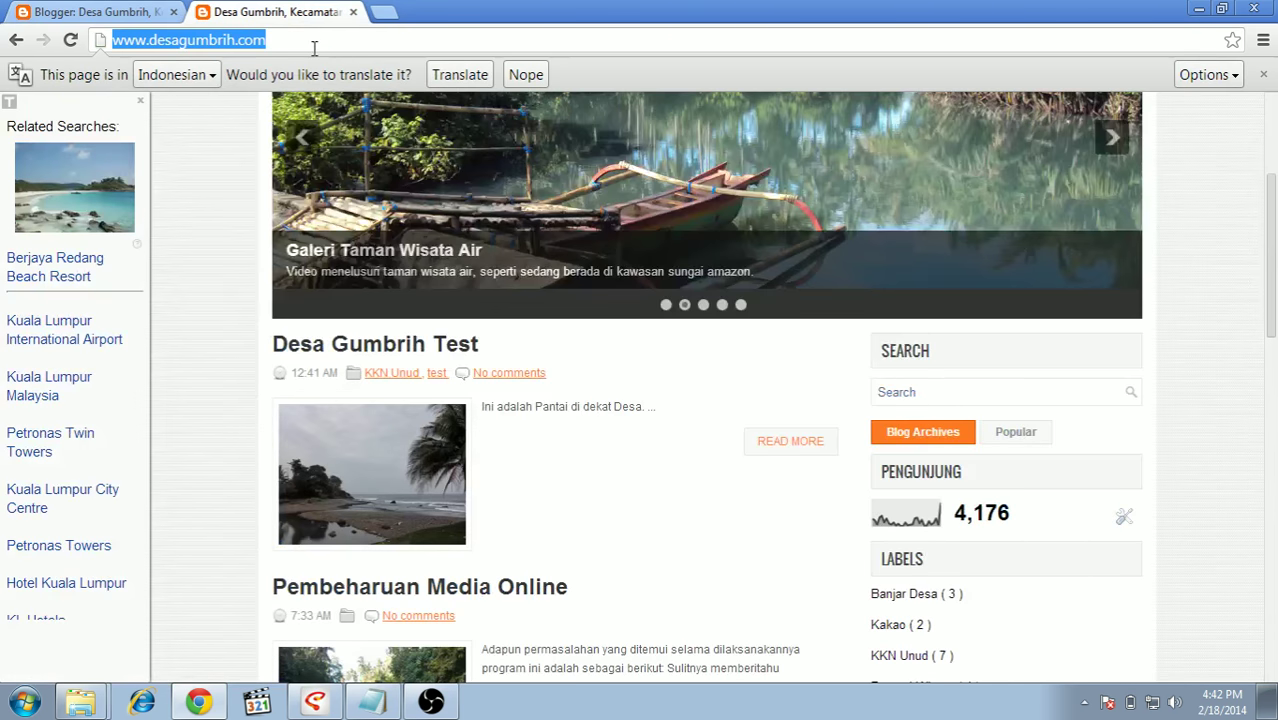
{"action": "key", "text": "Return"}
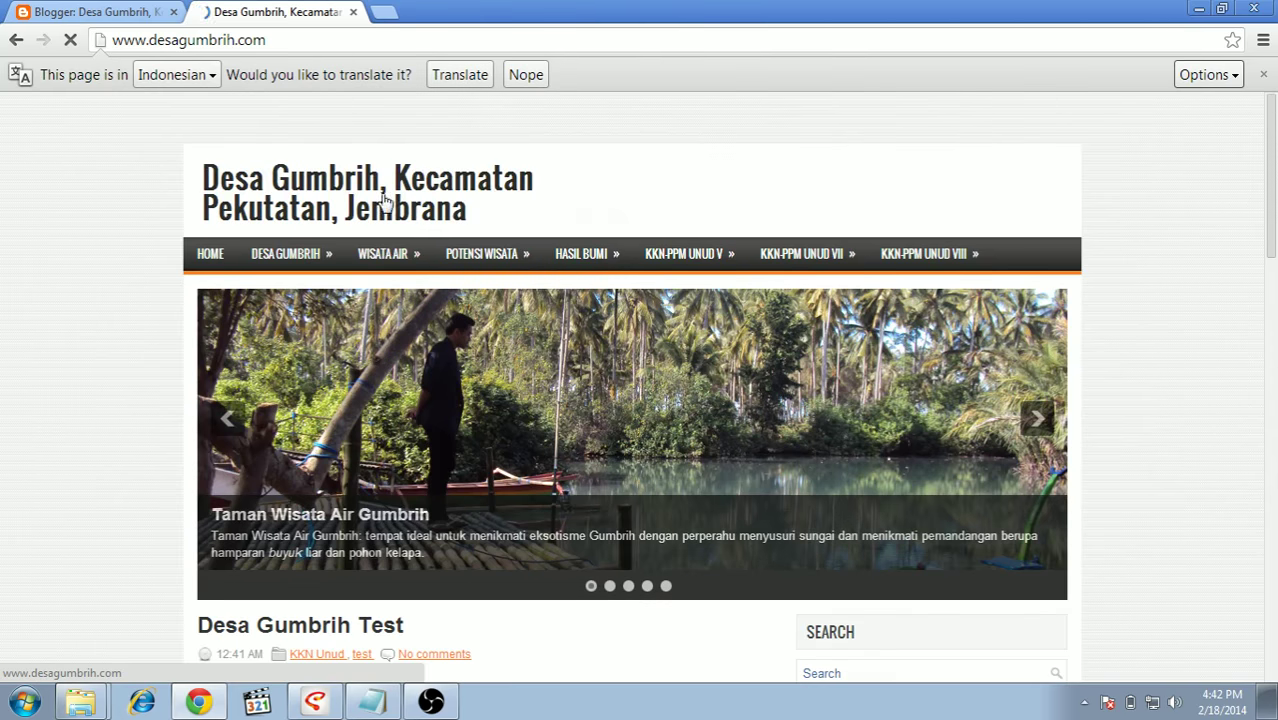
{"action": "scroll", "coordinate": [464, 190], "scroll_direction": "down", "scroll_amount": 3}
{"action": "scroll", "coordinate": [555, 275], "scroll_direction": "down", "scroll_amount": 1}
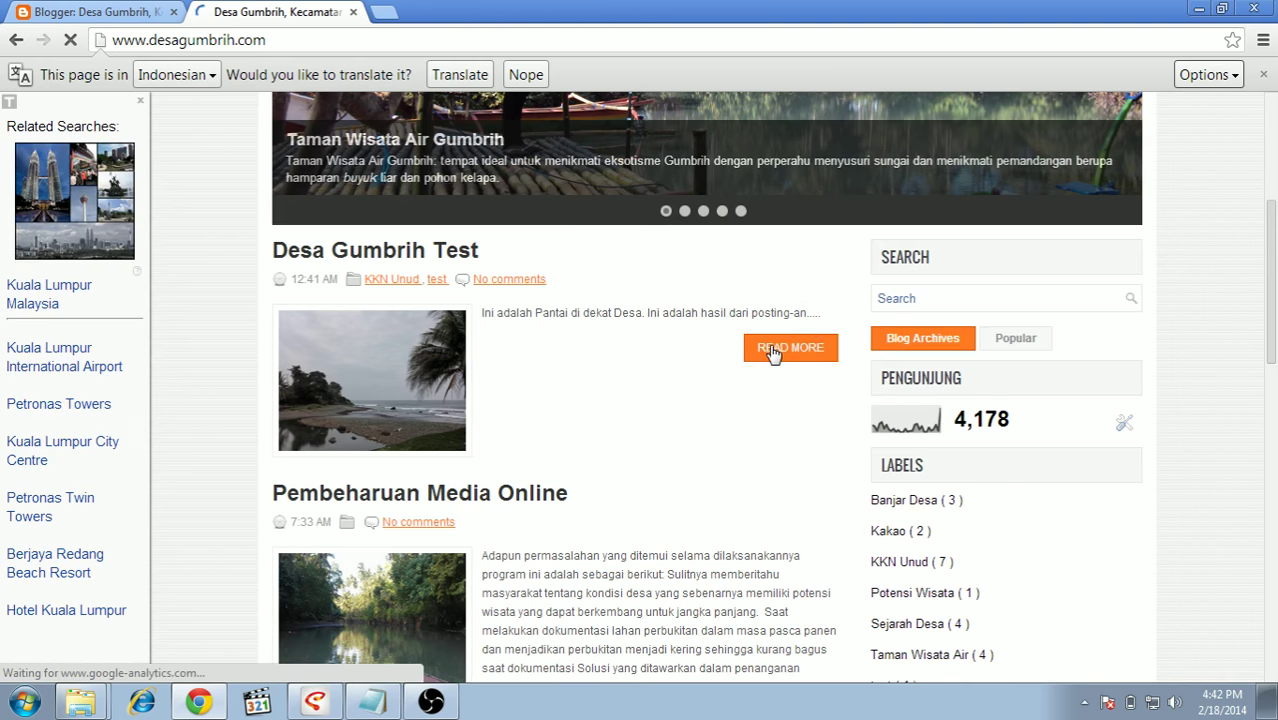
{"action": "left_click", "coordinate": [770, 350]}
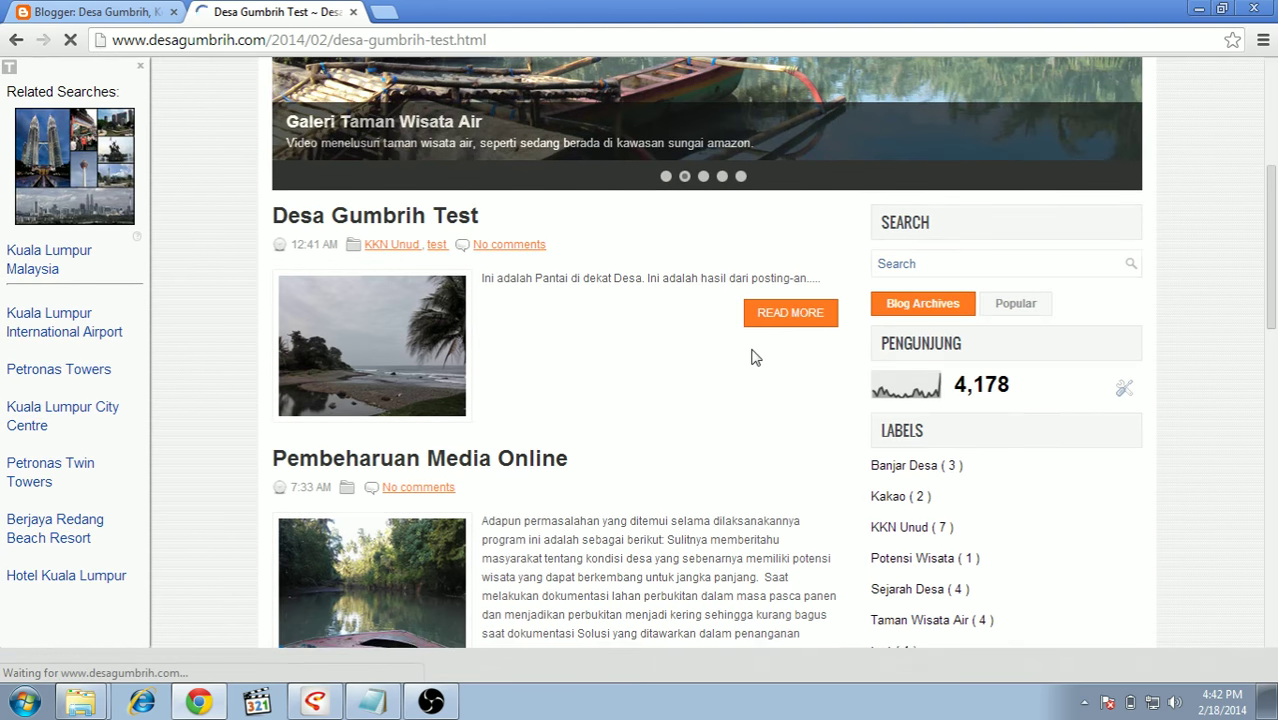
{"action": "scroll", "coordinate": [669, 355], "scroll_direction": "down", "scroll_amount": 1}
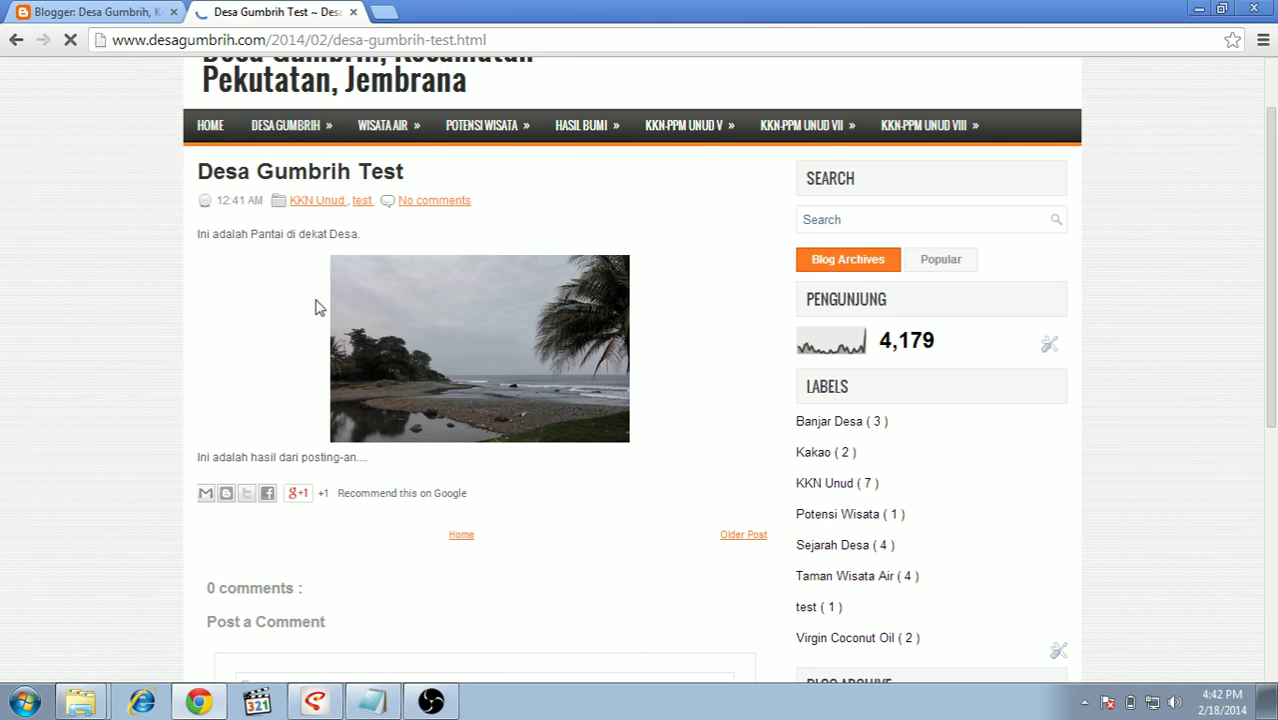
{"action": "left_click_drag", "start_coordinate": [272, 270], "coordinate": [491, 491]}
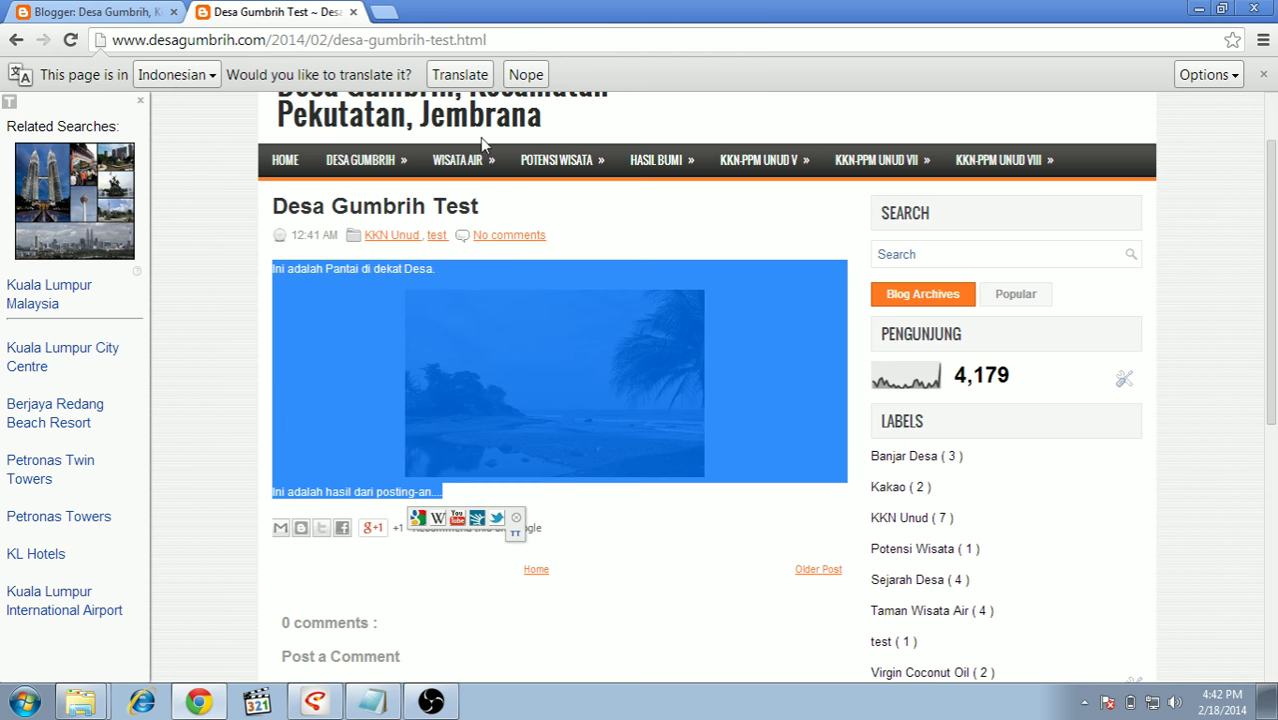
Open the "Desa Gumbrih Test" post for editing in Blogger and check its permalink against the live page's address
{"action": "left_click_drag", "start_coordinate": [511, 40], "coordinate": [92, 57]}
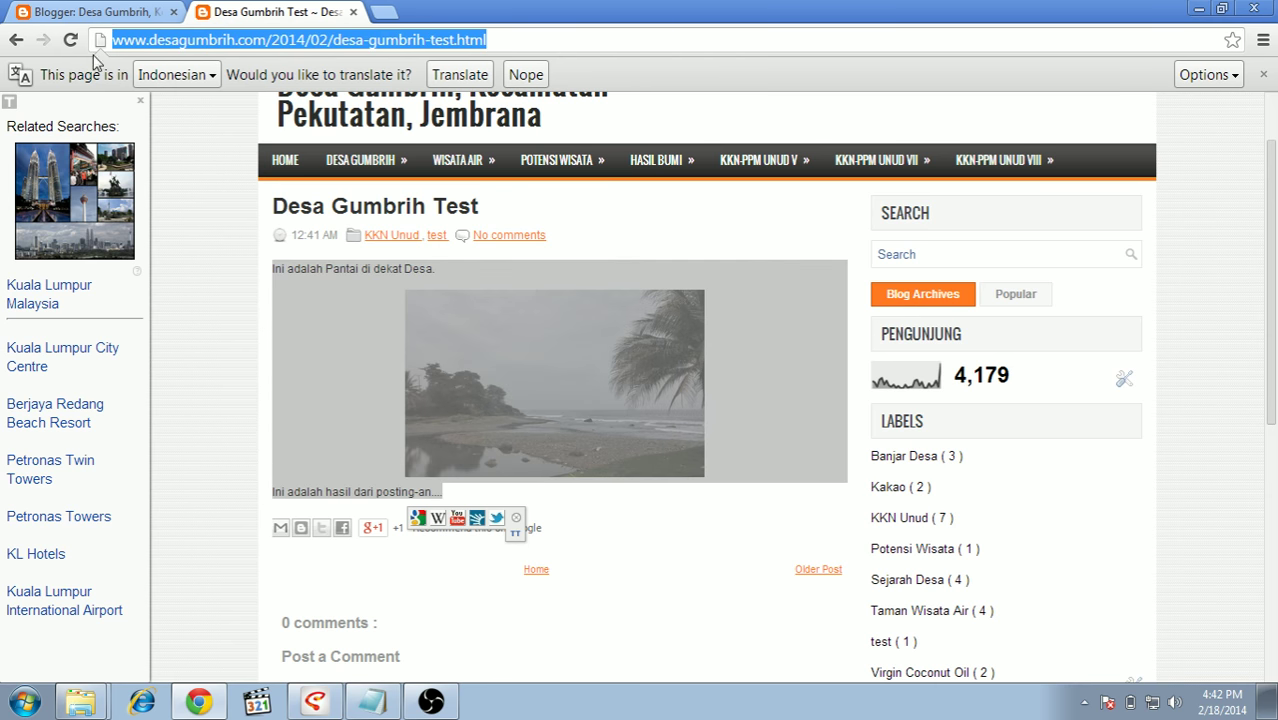
{"action": "left_click", "coordinate": [101, 12]}
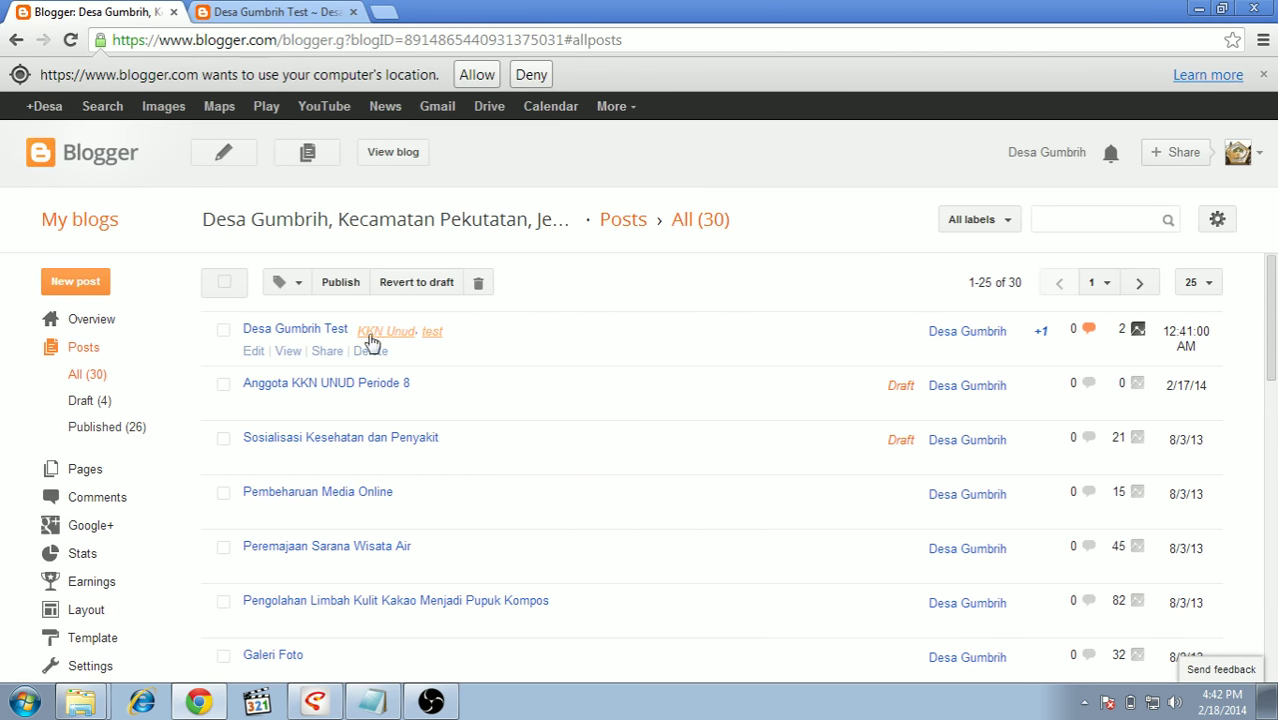
{"action": "left_click", "coordinate": [251, 352]}
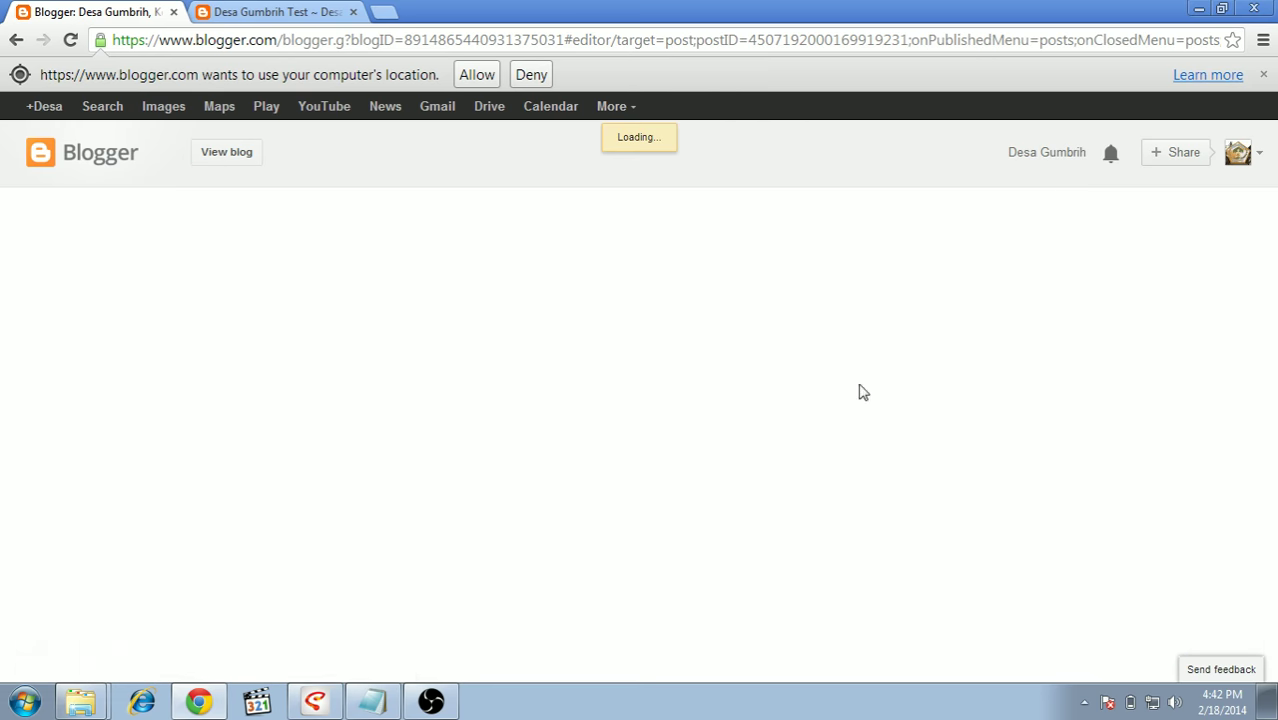
{"action": "left_click", "coordinate": [1029, 429]}
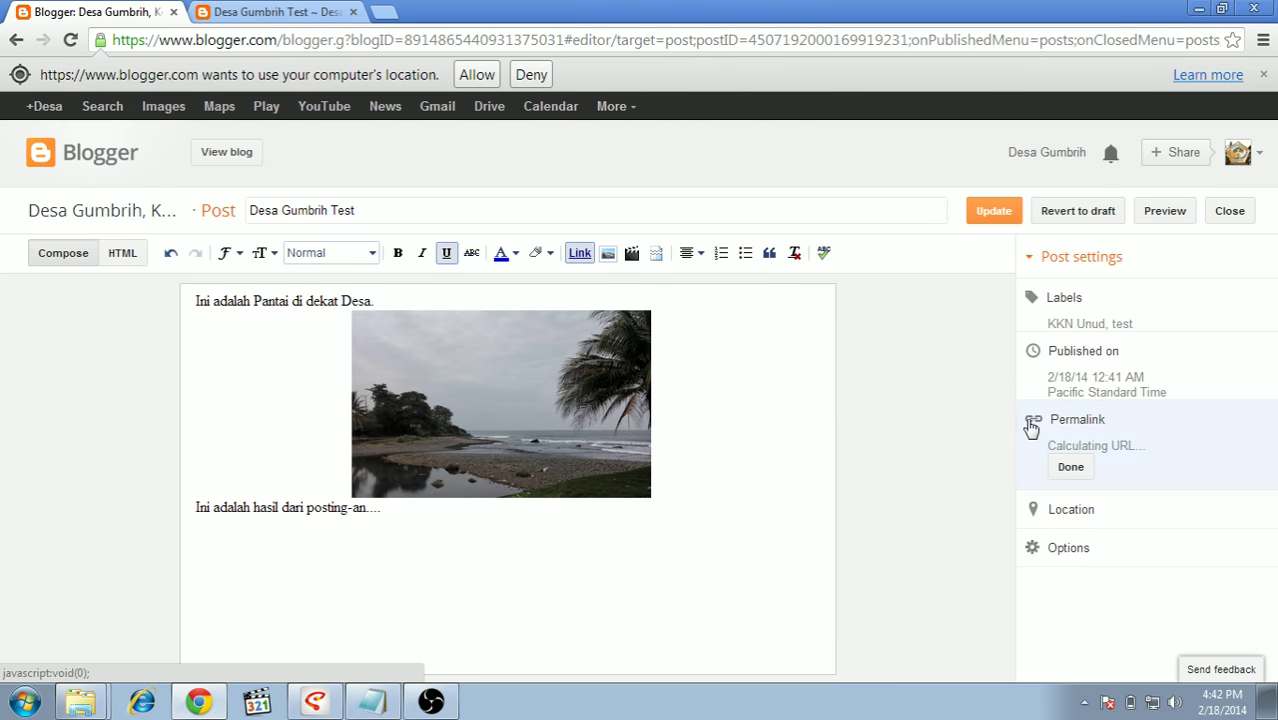
{"action": "left_click_drag", "start_coordinate": [1098, 452], "coordinate": [1160, 464]}
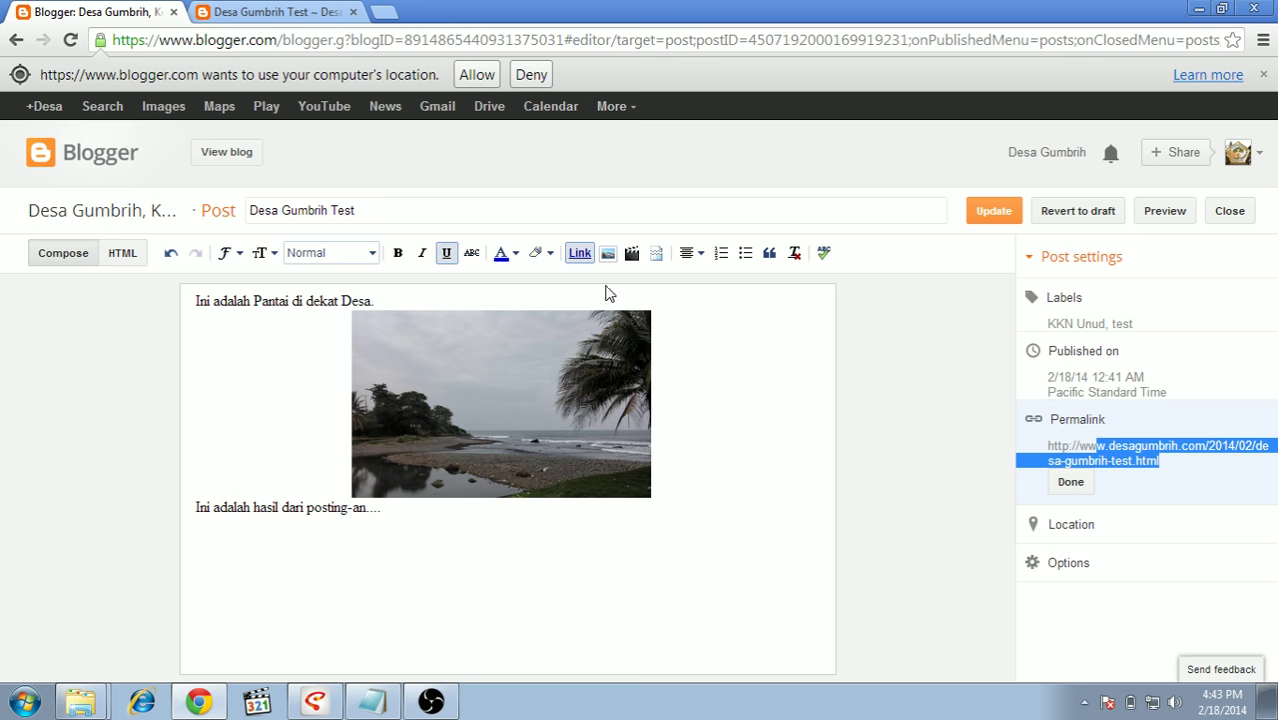
Revert the post to draft and switch its permalink to Custom Permalink, trying "fefef" as the custom text
{"action": "left_click", "coordinate": [1066, 222]}
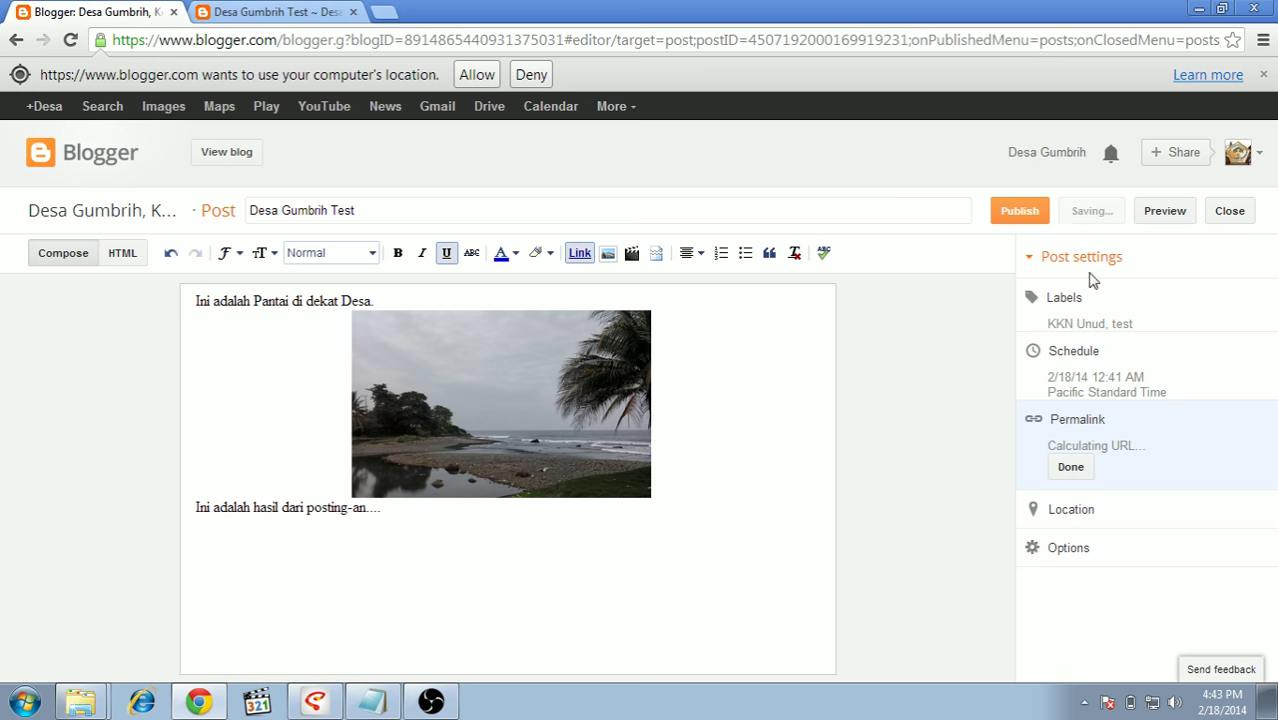
{"action": "left_click", "coordinate": [1074, 497]}
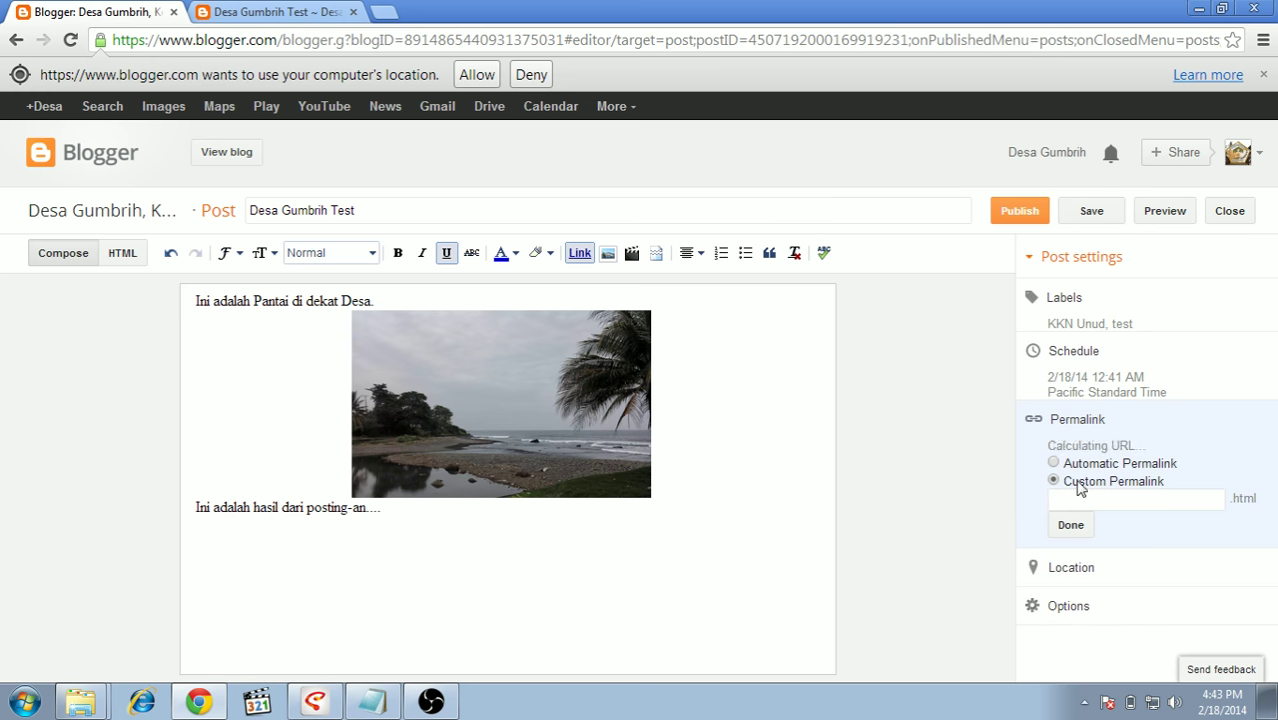
{"action": "left_click", "coordinate": [1094, 520]}
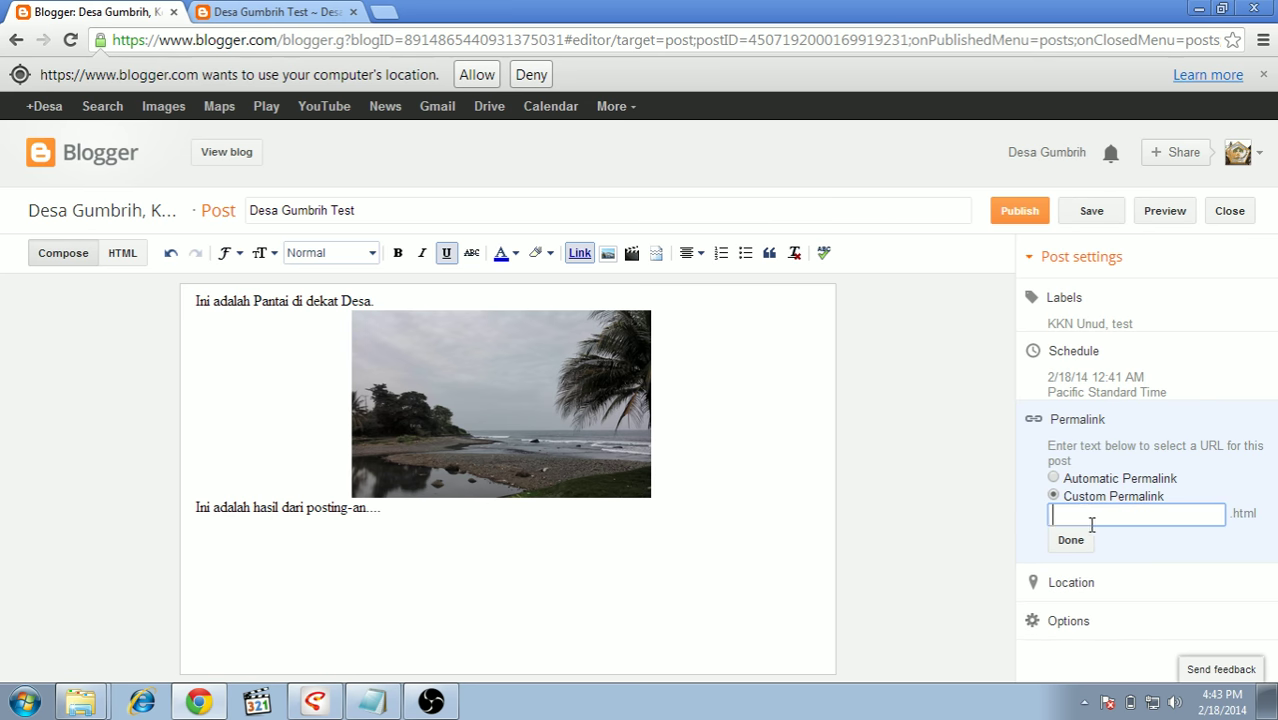
{"action": "type", "text": "test"}
{"action": "left_click", "coordinate": [1078, 478]}
{"action": "left_click", "coordinate": [1096, 496]}
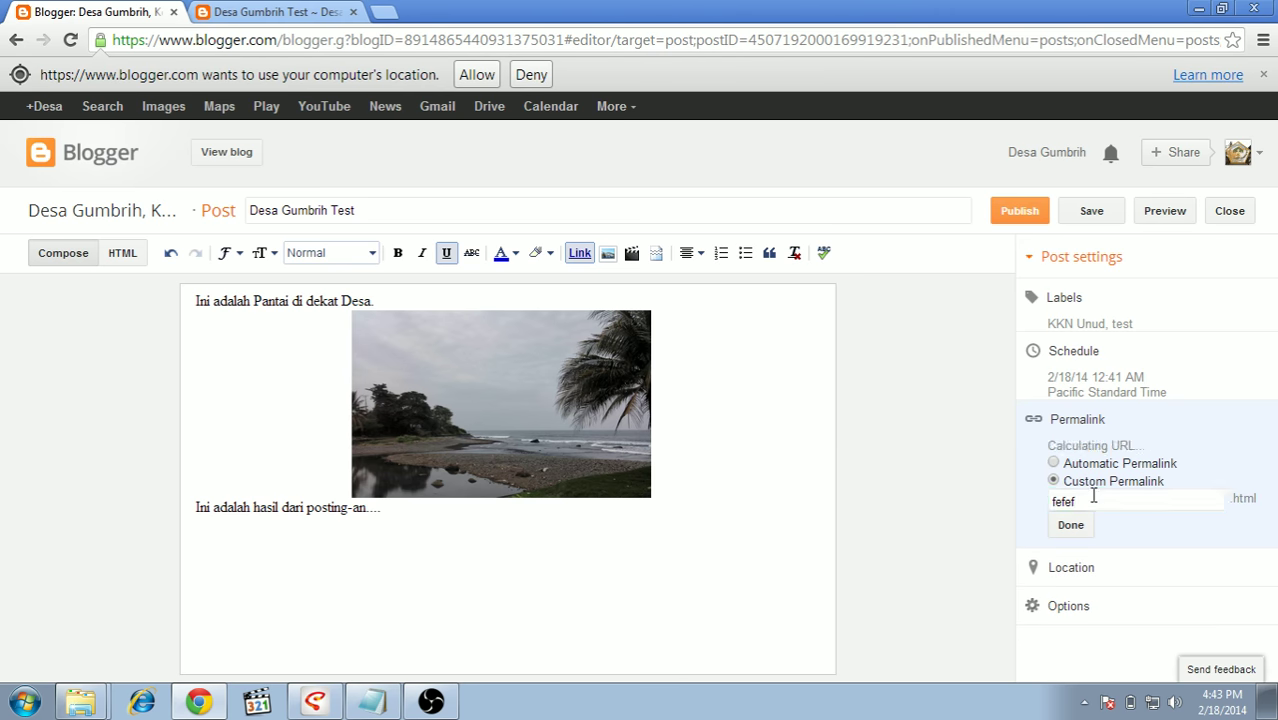
Replace the custom permalink text with "test-link" and apply it
{"action": "left_click_drag", "start_coordinate": [1094, 514], "coordinate": [1016, 513]}
{"action": "type", "text": "test link00"}
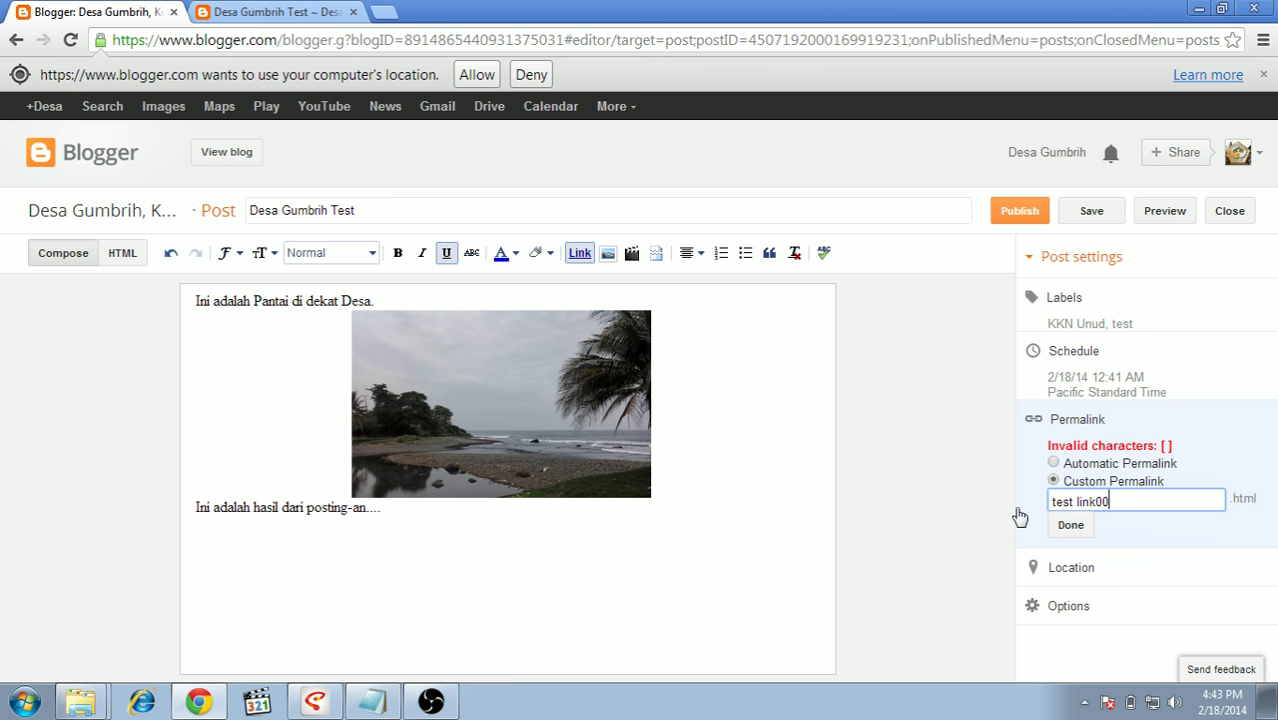
{"action": "key", "text": "BackSpace"}
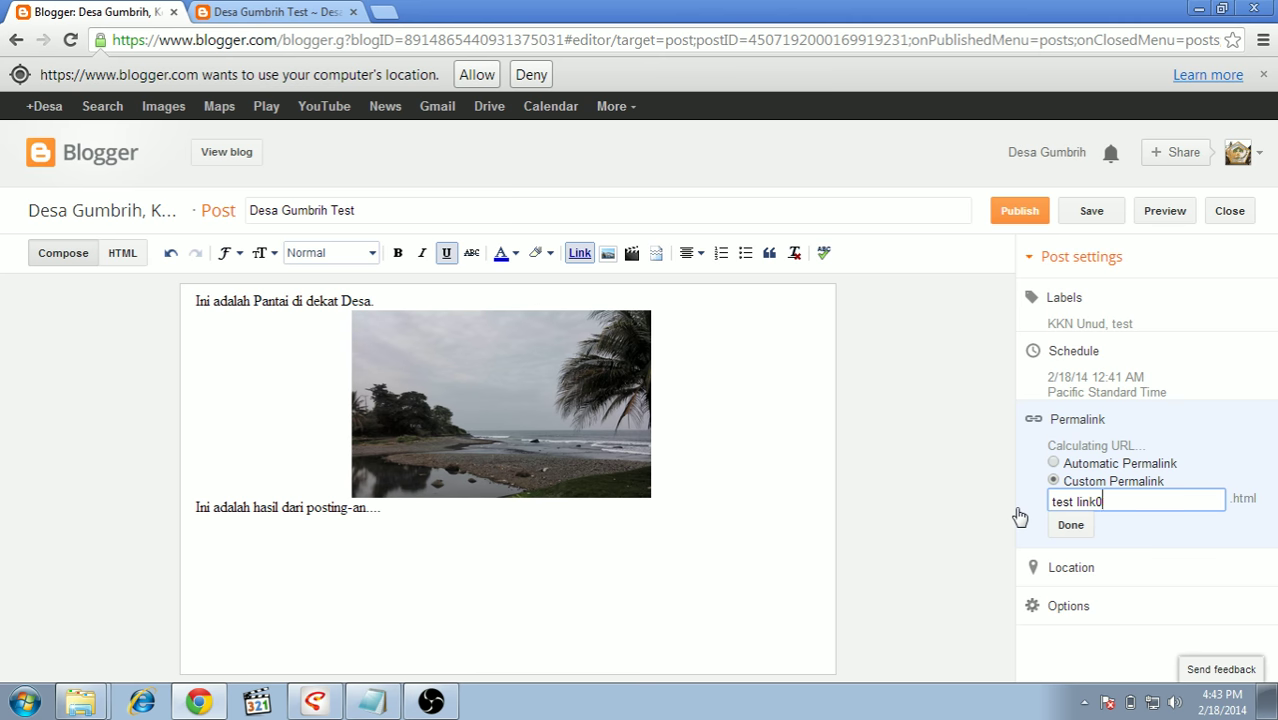
{"action": "key", "text": "Left"}
{"action": "key", "text": "BackSpace"}
{"action": "type", "text": "-"}
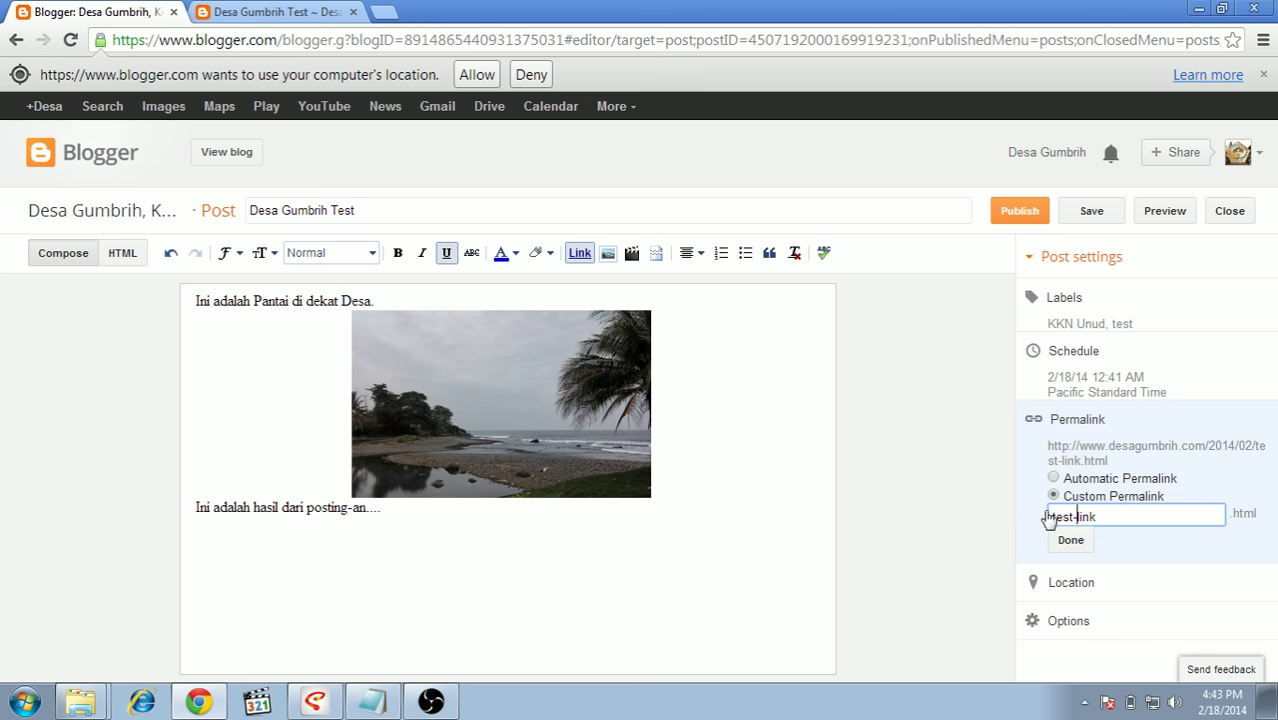
{"action": "left_click", "coordinate": [1080, 550]}
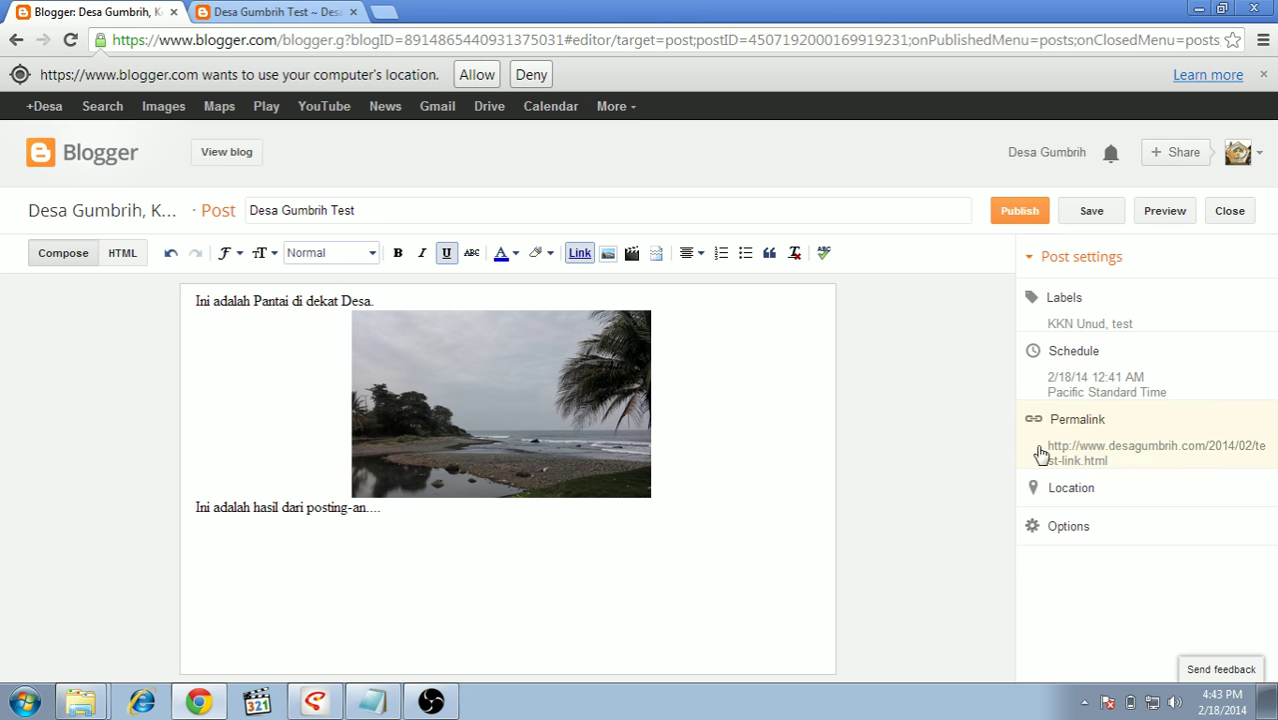
Compare the new permalink with the address of the open live page and publish the post again
{"action": "left_click", "coordinate": [300, 12]}
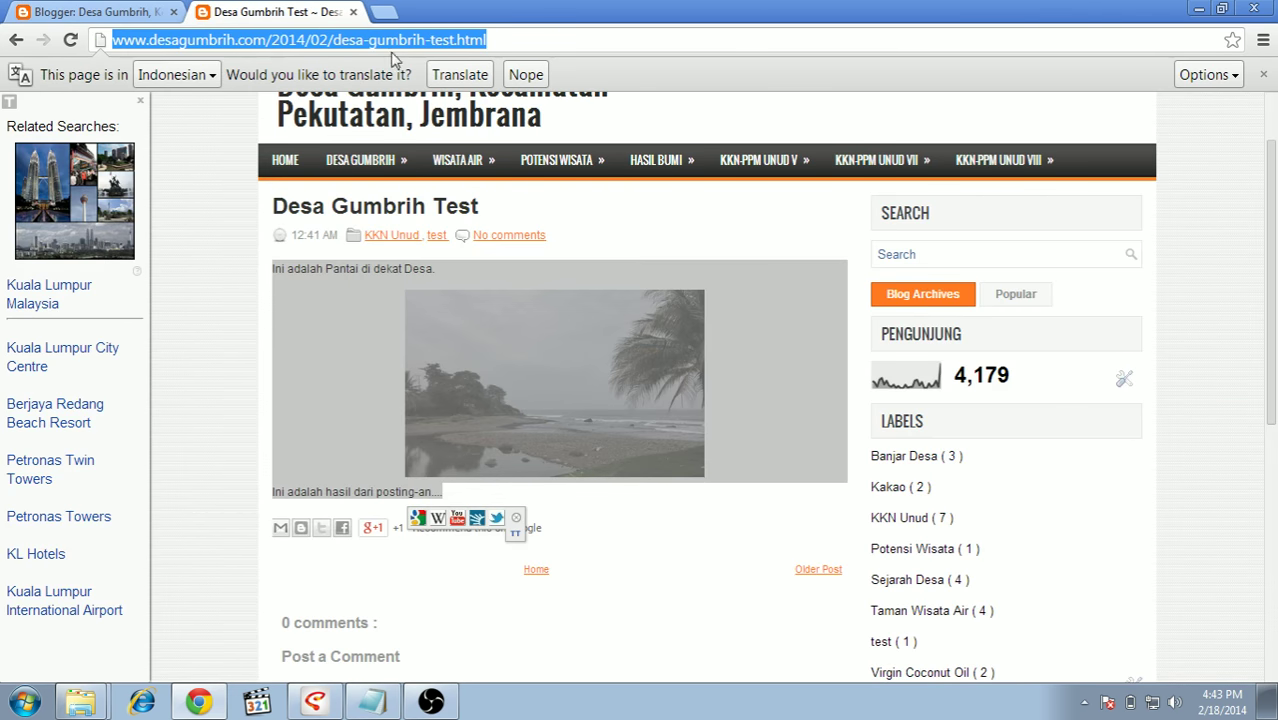
{"action": "left_click", "coordinate": [128, 11]}
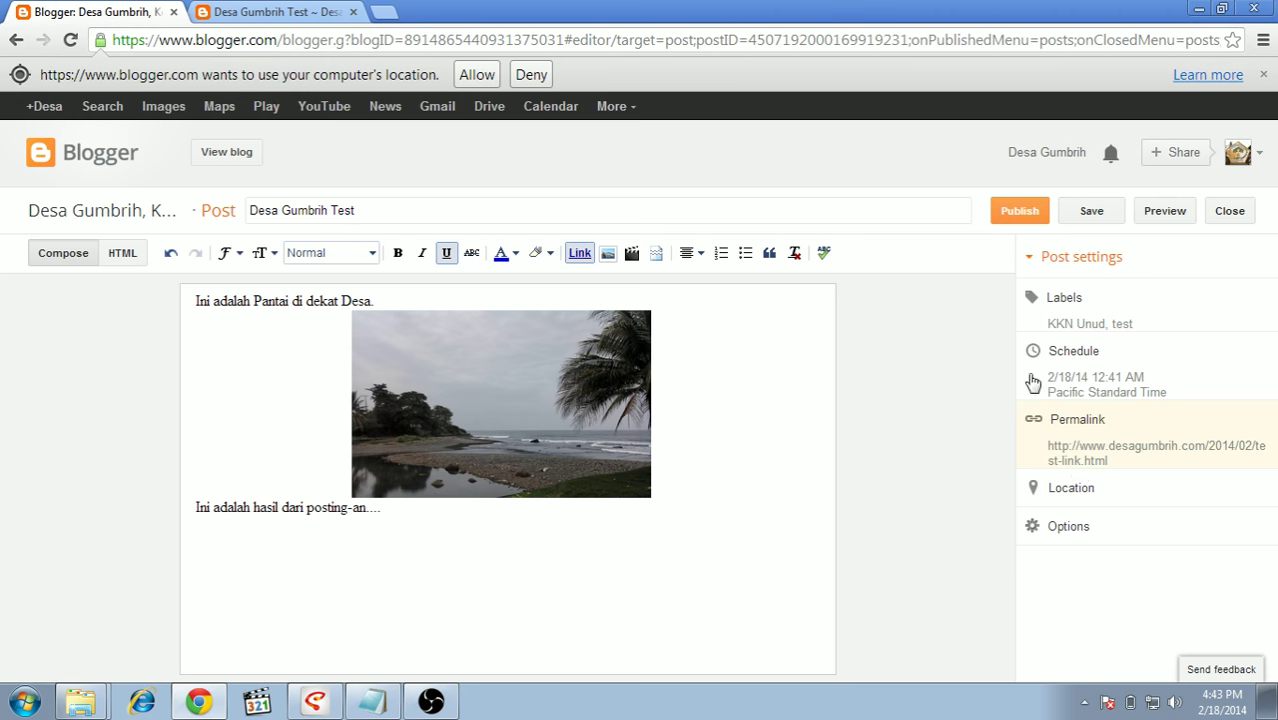
{"action": "left_click", "coordinate": [1016, 214]}
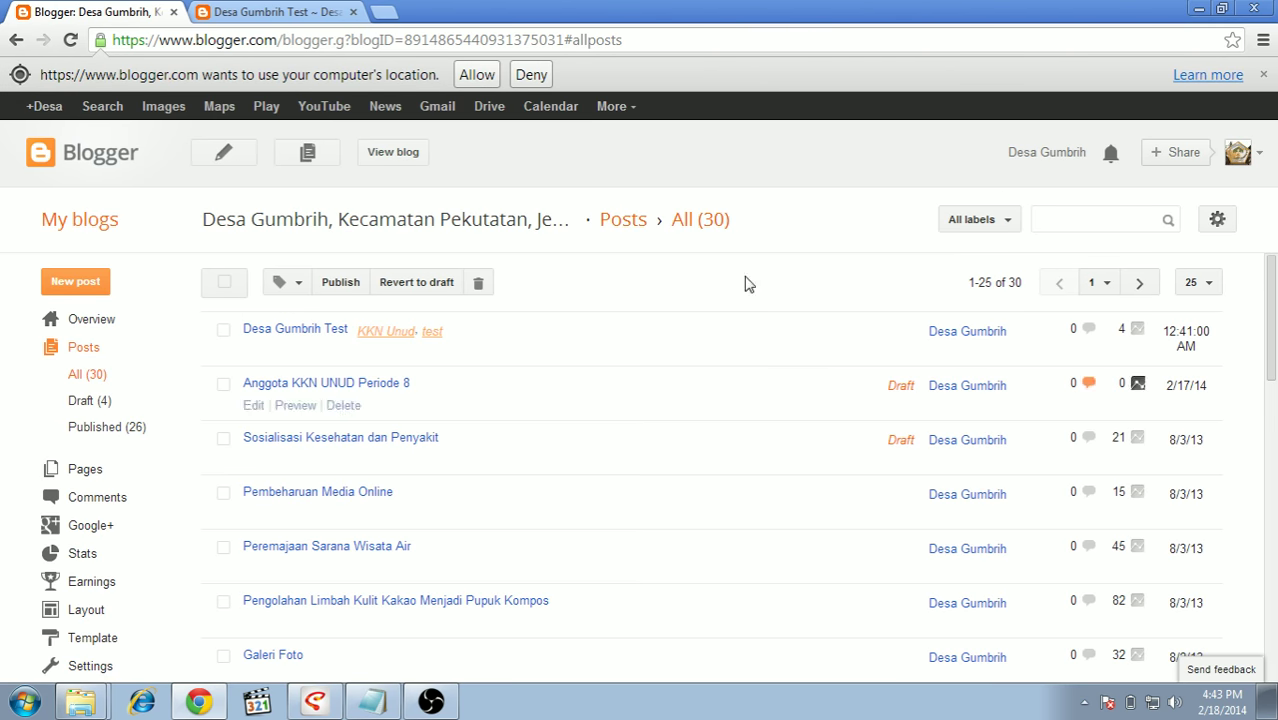
{"action": "left_click", "coordinate": [280, 11]}
{"action": "left_click", "coordinate": [117, 9]}
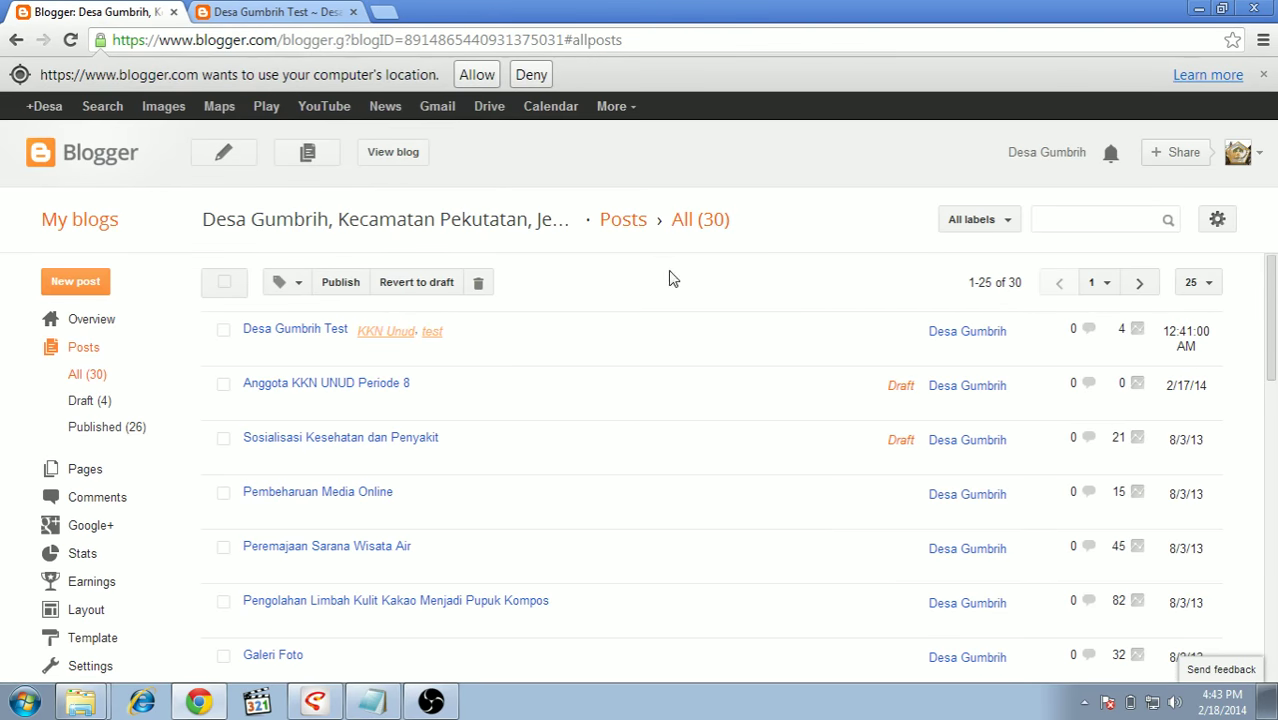
{"action": "left_click", "coordinate": [282, 12]}
{"action": "left_click_drag", "start_coordinate": [500, 42], "coordinate": [452, 42]}
{"action": "left_click", "coordinate": [336, 42]}
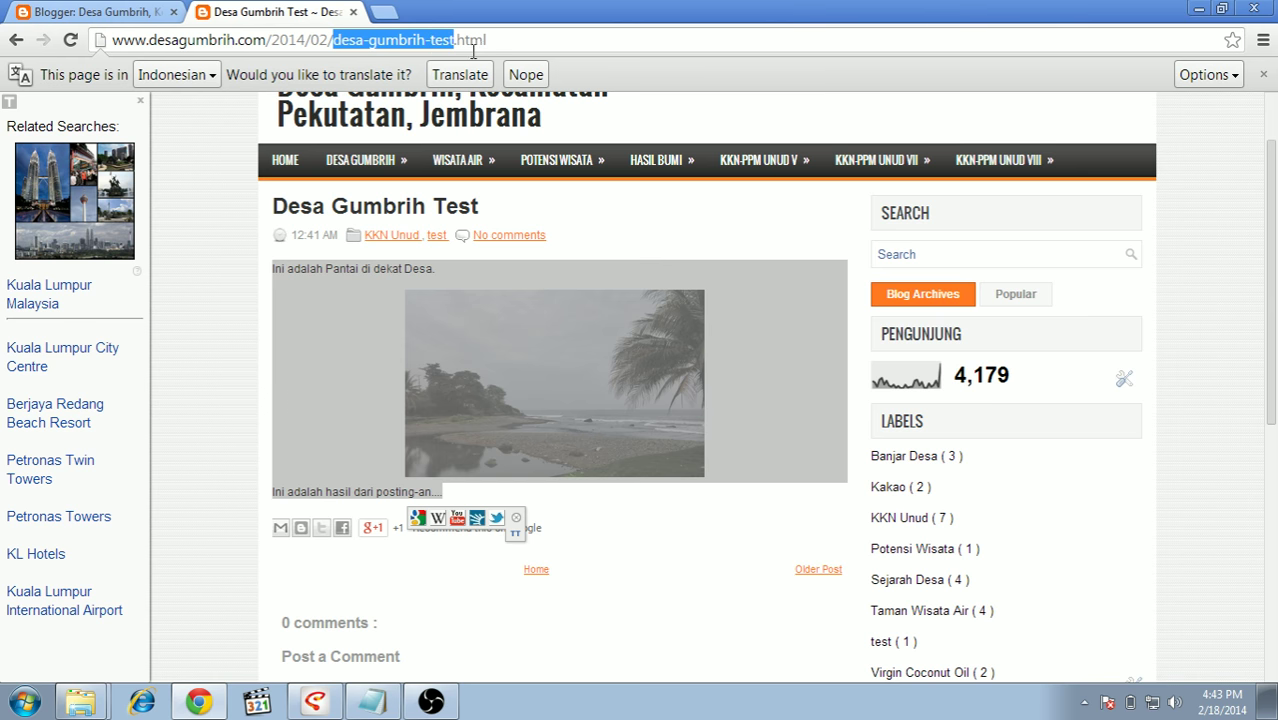
{"action": "type", "text": "tse"}
{"action": "key", "text": "BackSpace"}
{"action": "key", "text": "BackSpace"}
{"action": "type", "text": "est"}
{"action": "type", "text": "-link"}
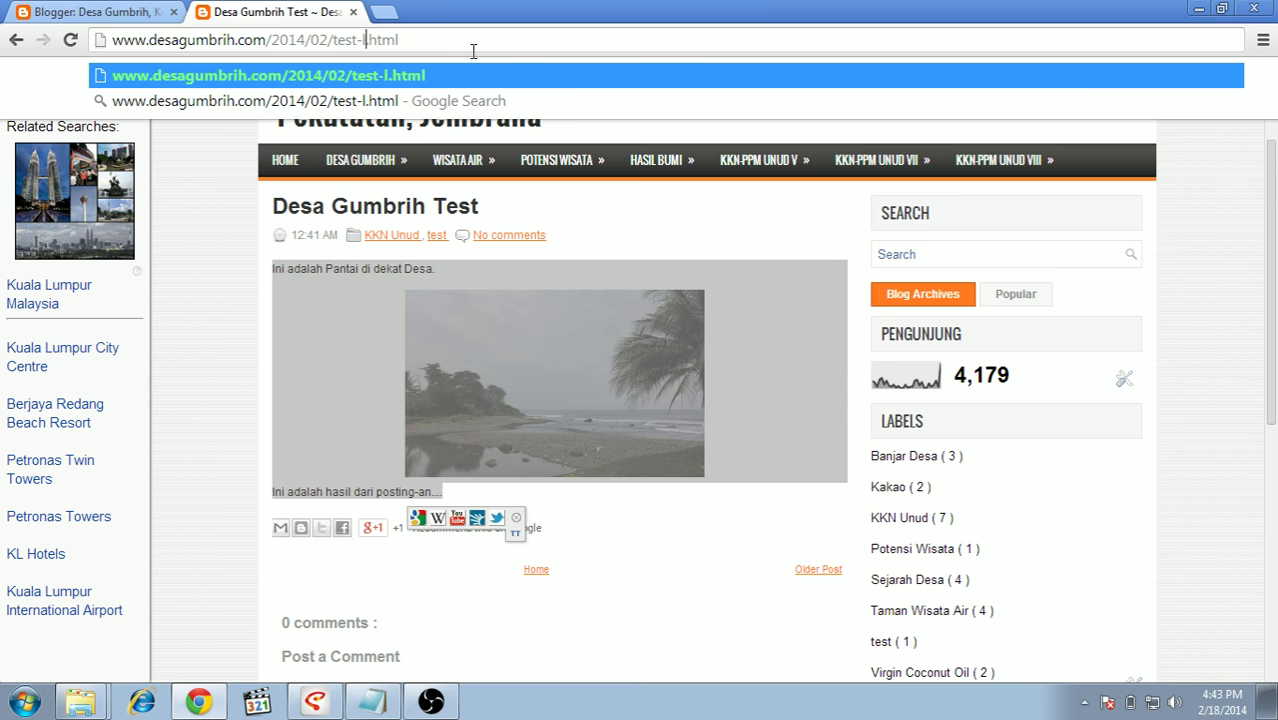
{"action": "key", "text": "Return"}
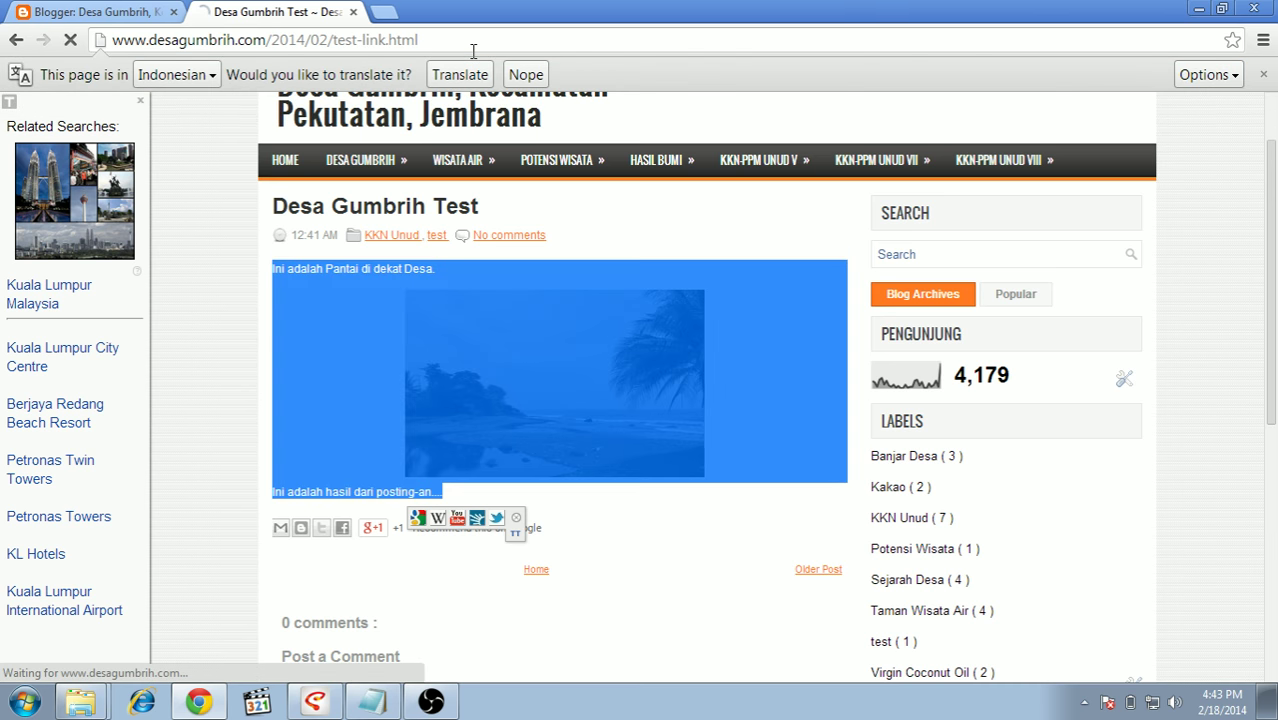